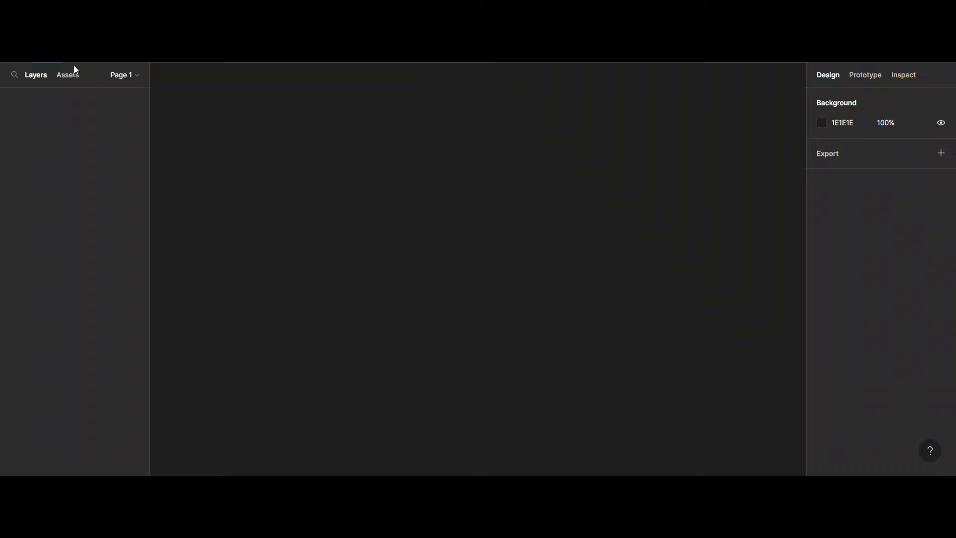
Create an iPhone 11 Pro / X frame on the empty canvas and rename it Light
key(f)
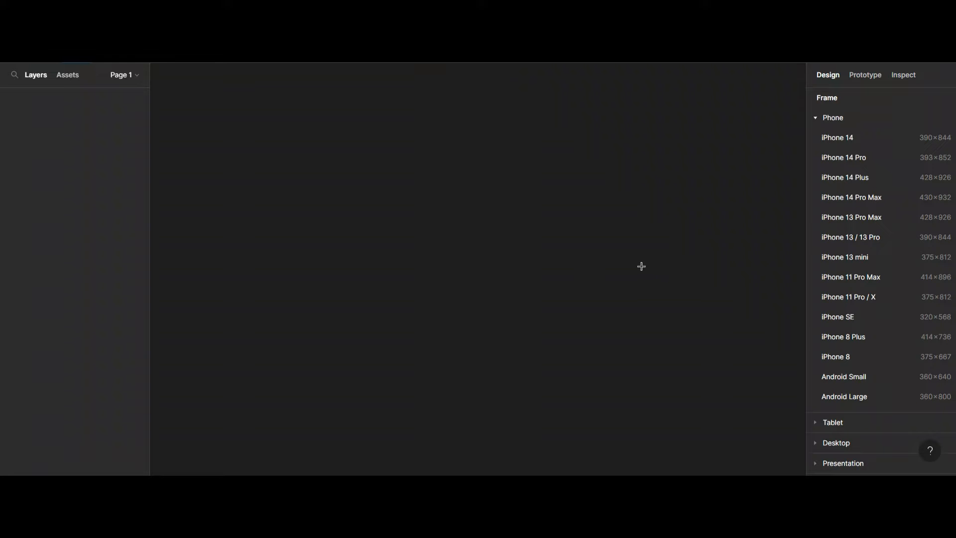
click(862, 296)
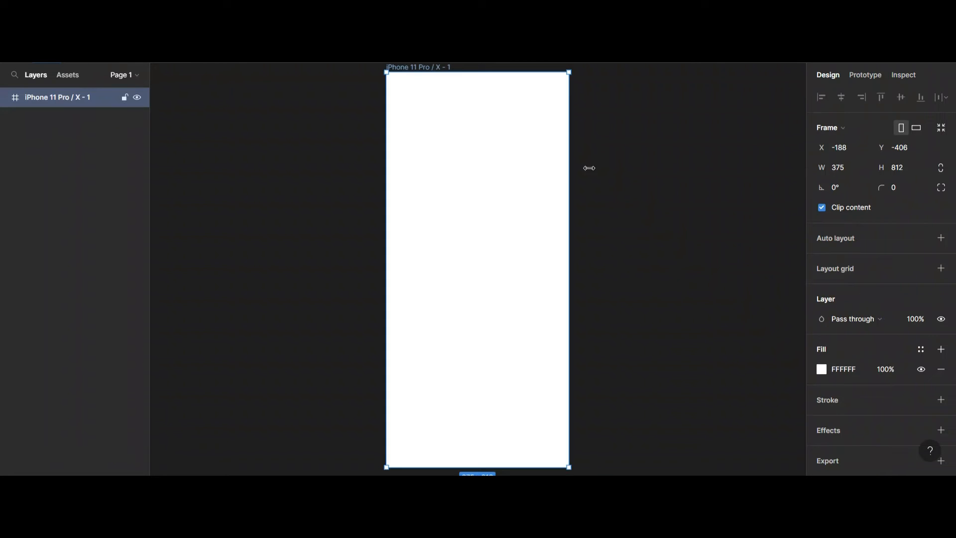
scroll(613, 207, up, 2)
scroll(613, 207, right, 2)
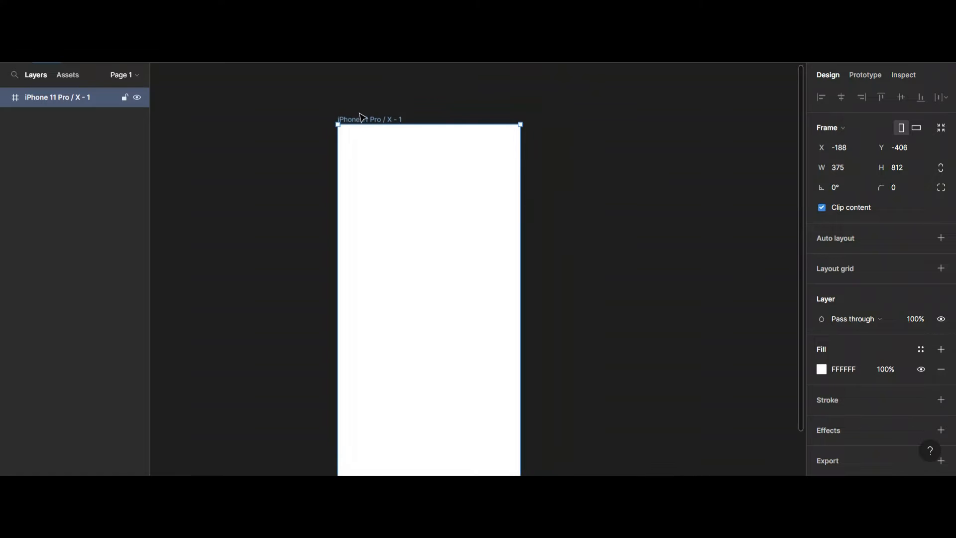
key(Escape)
double_click(363, 121)
key(BackSpace)
text(Light)
key(Return)
Duplicate the Light frame and rename the copy Dark
key(ctrl+d)
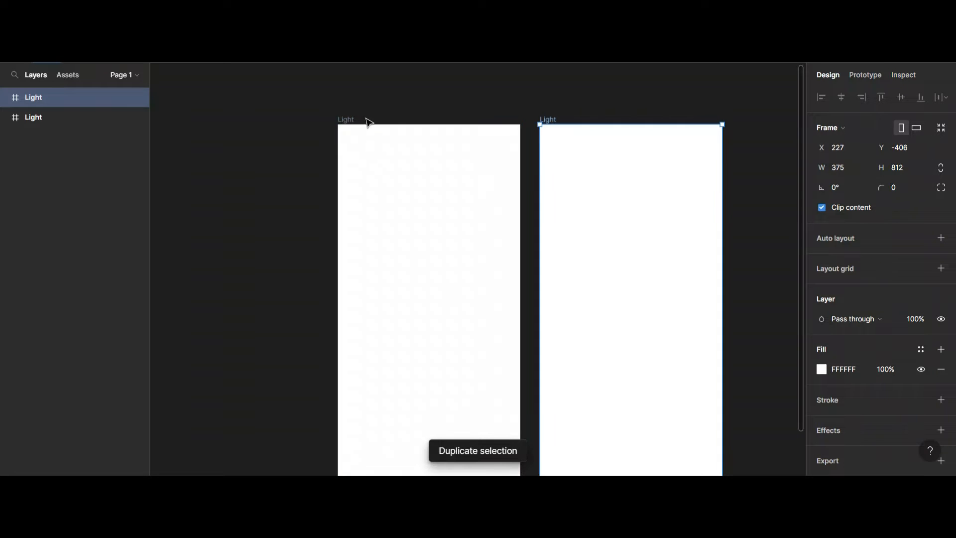
double_click(549, 121)
text(Dark)
key(Return)
Run the Storyset by Freepik plugin from an empty area of the canvas beside the frames
scroll(398, 165, left, 5)
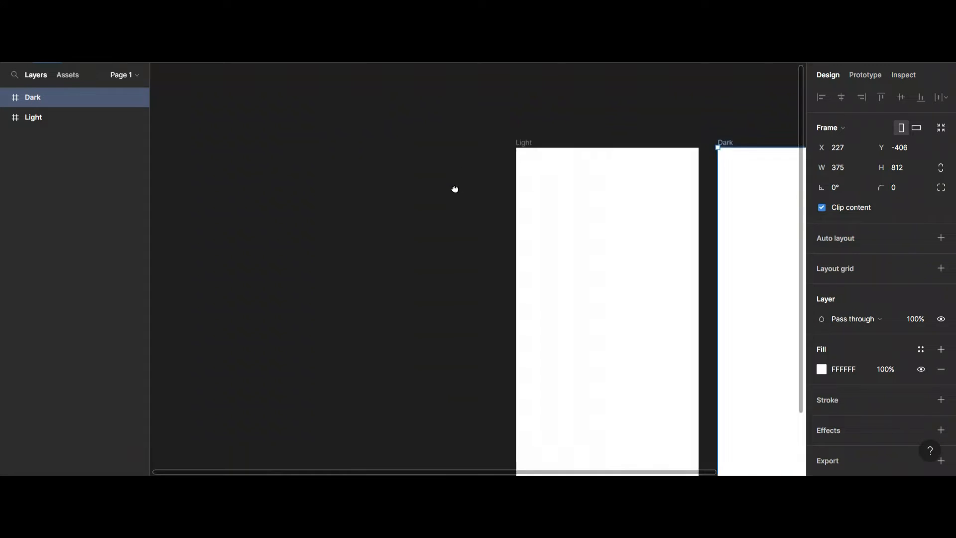
drag(286, 156, 334, 126)
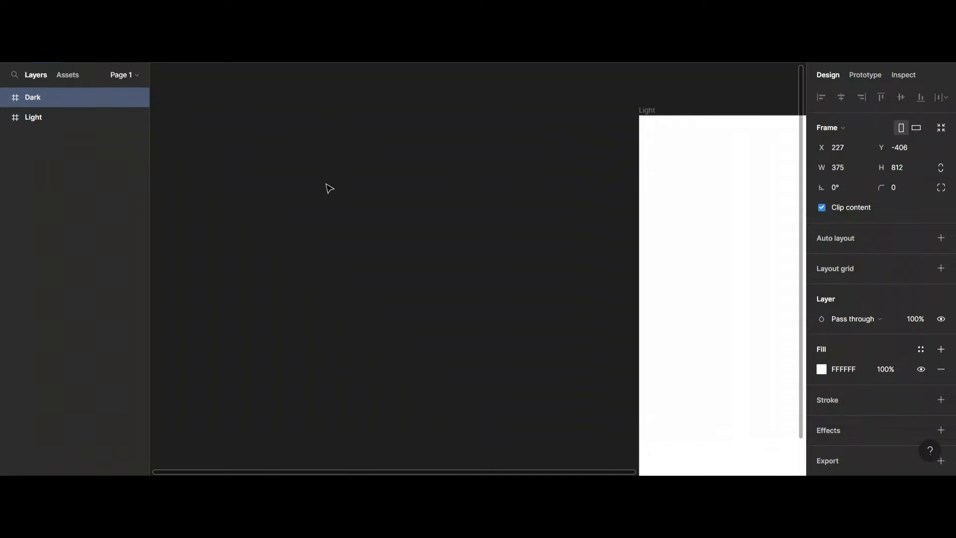
right_click(251, 137)
mouse_move(277, 244)
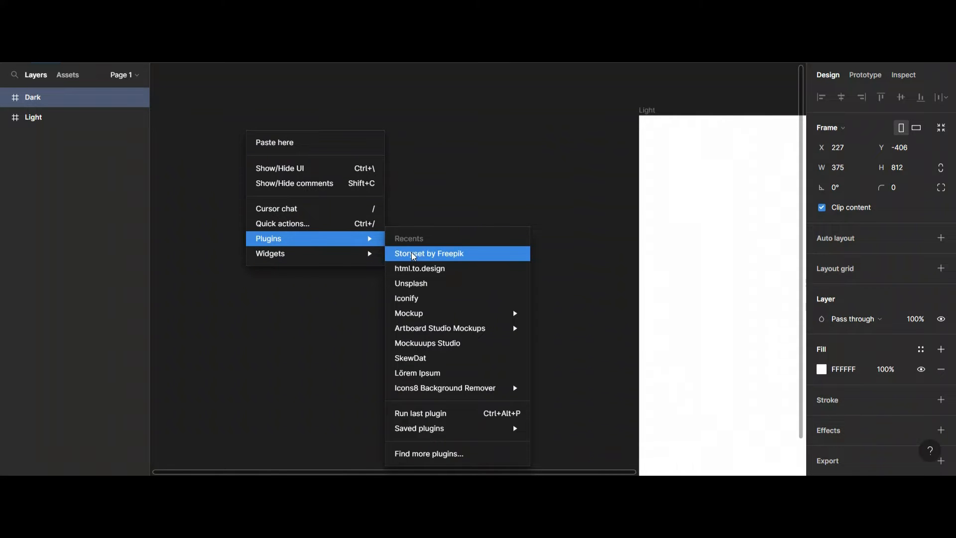
click(445, 255)
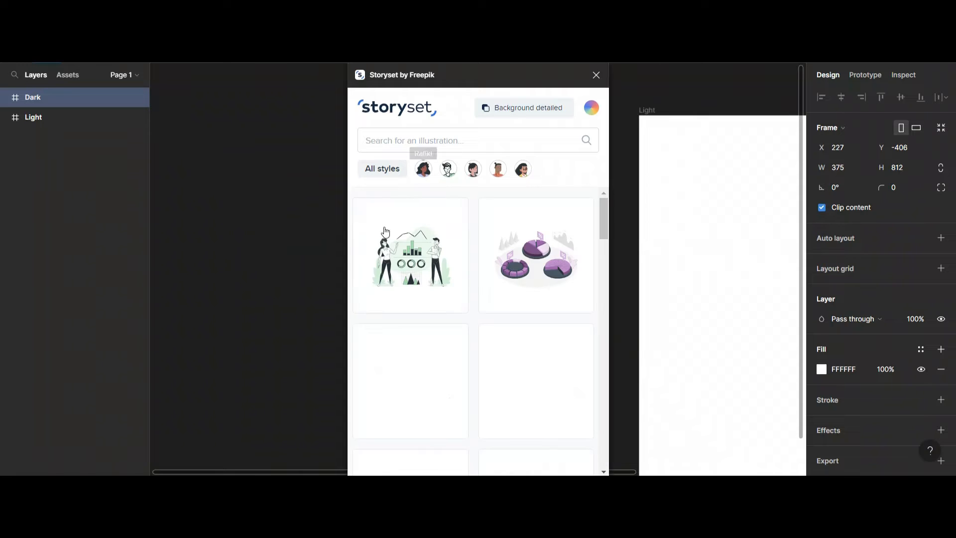
Search the Storyset illustrations for "sun" and insert the sunny-day picnic illustration with the yellow sun
click(439, 141)
text(sun)
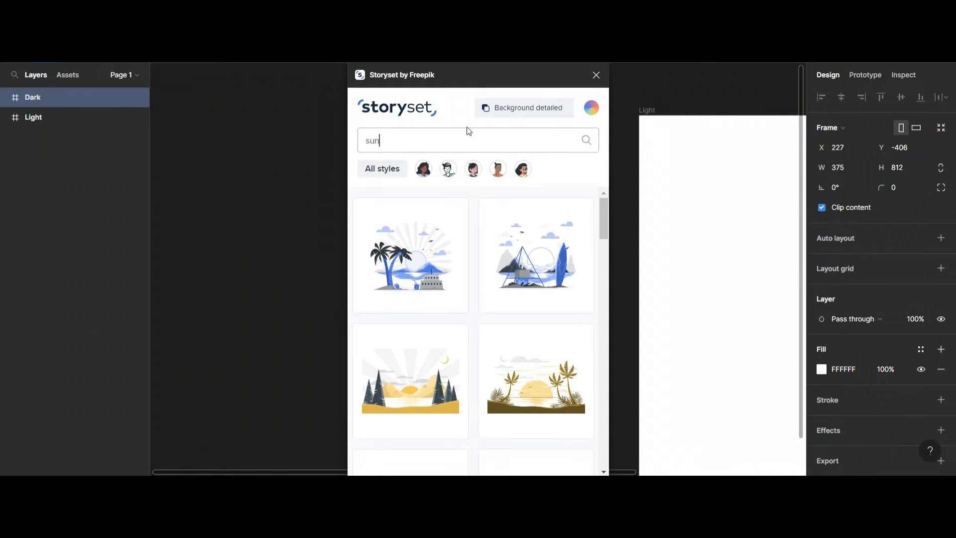
scroll(470, 270, down, 5)
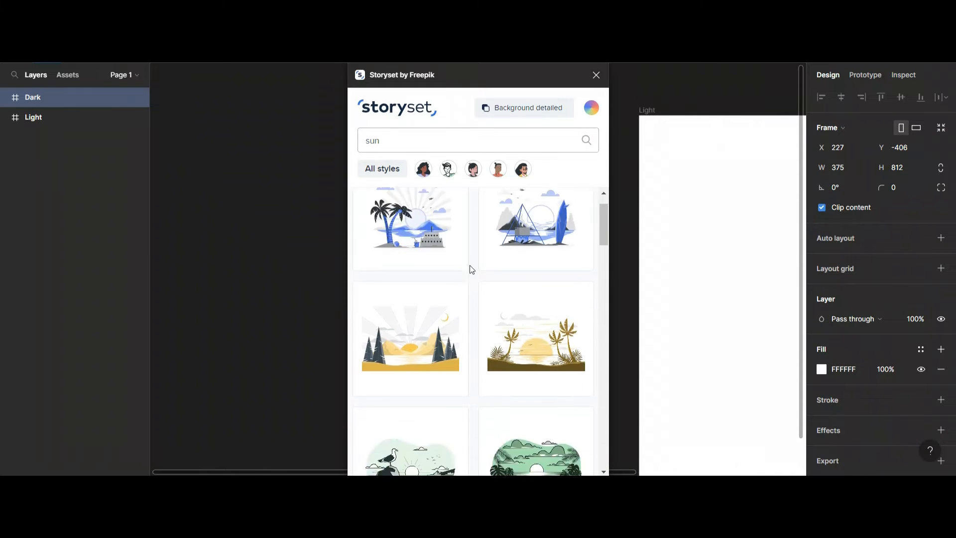
scroll(472, 270, down, 6)
click(433, 234)
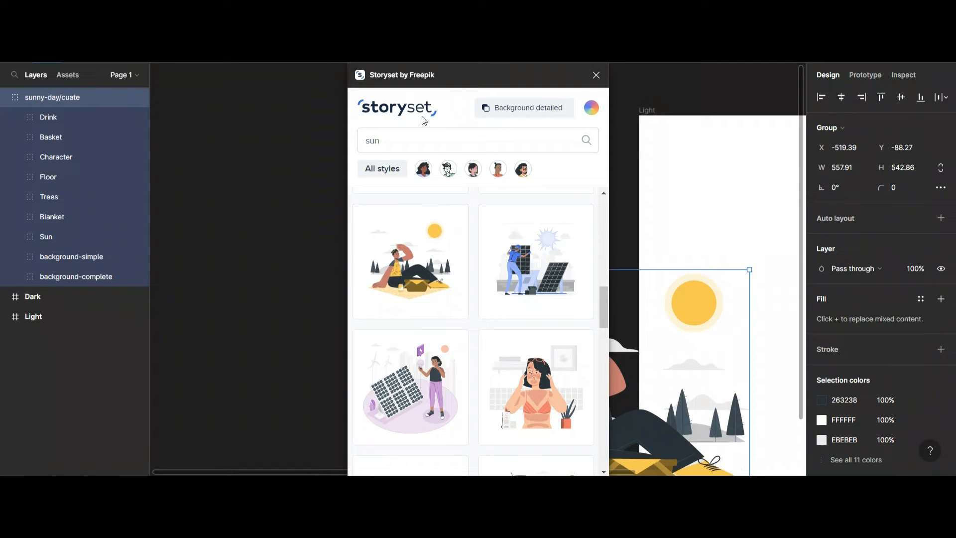
Search the Storyset illustrations for "moon", insert the purple earth-and-moon illustration, and deselect it
double_click(393, 141)
text(moon)
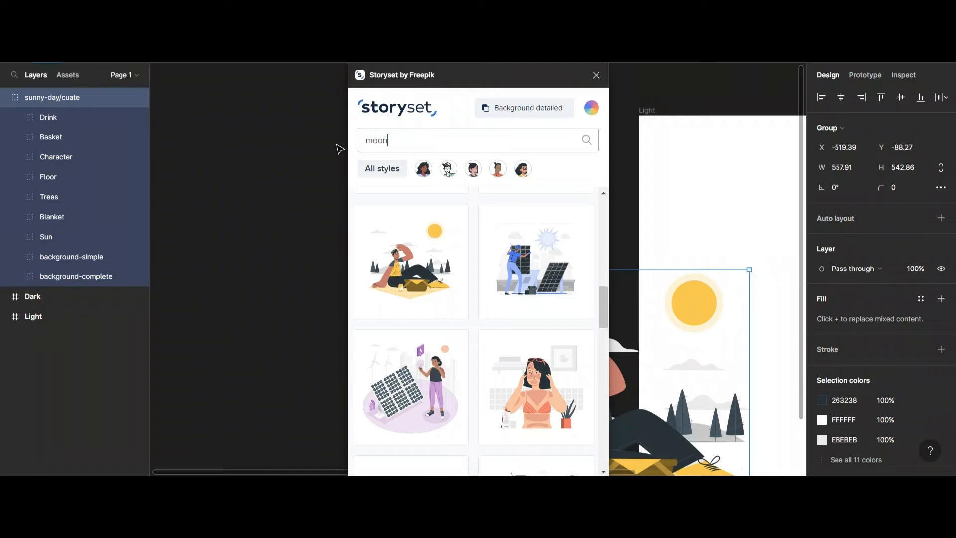
key(Return)
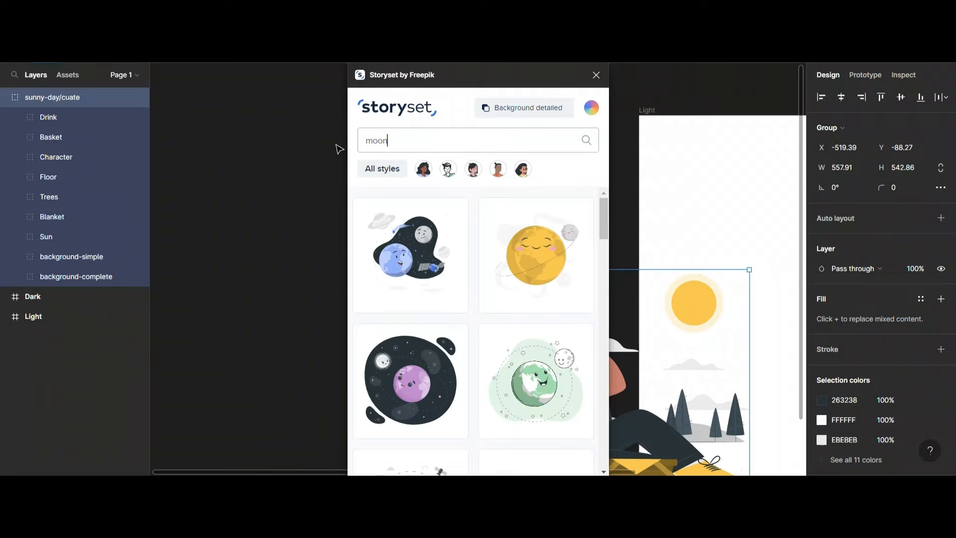
click(417, 381)
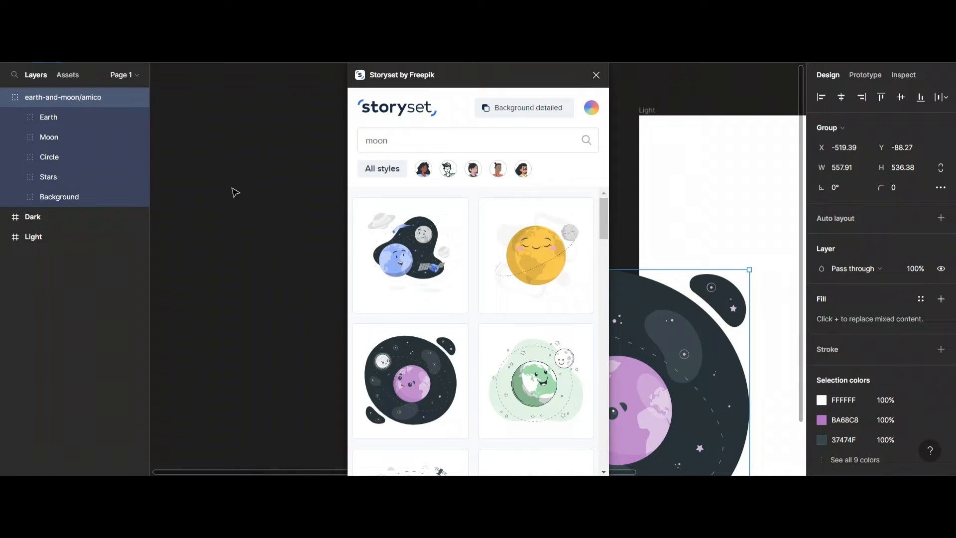
click(626, 161)
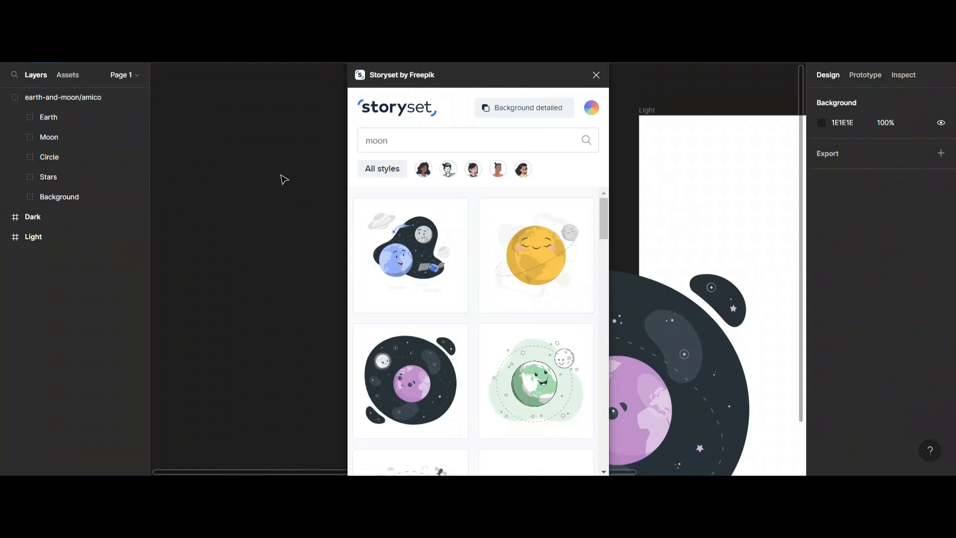
Search Storyset for "sun" again, add the sunny-day picnic illustration, and close the plugin
double_click(417, 138)
text(sun)
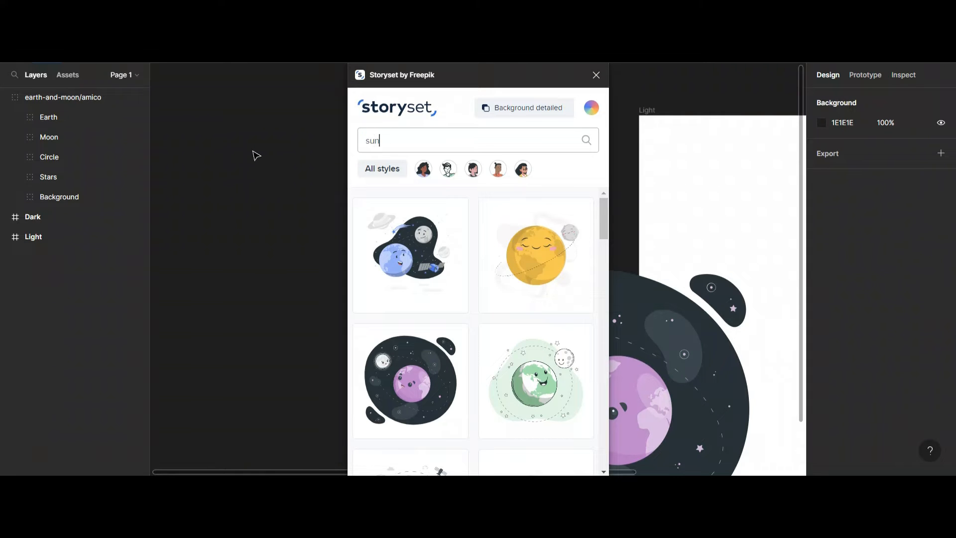
scroll(453, 357, down, 10)
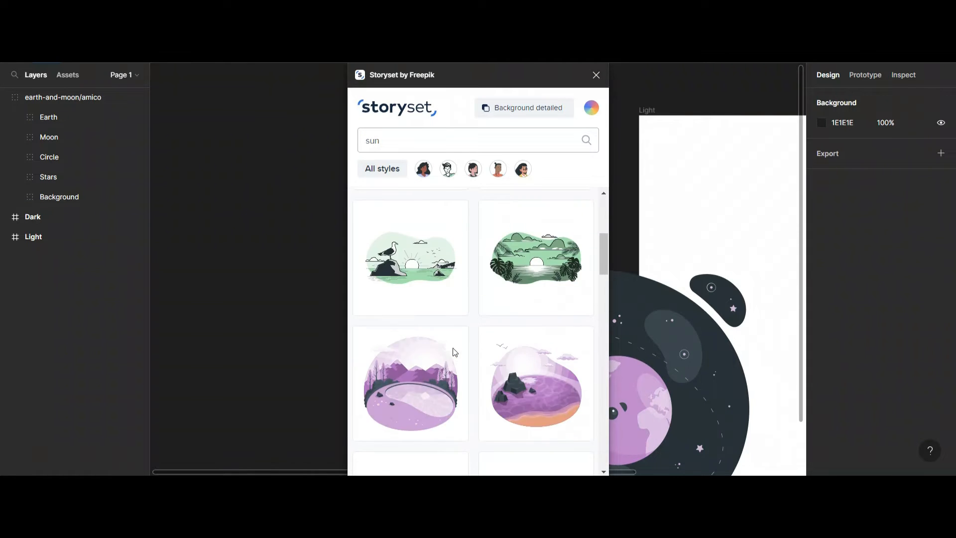
click(436, 411)
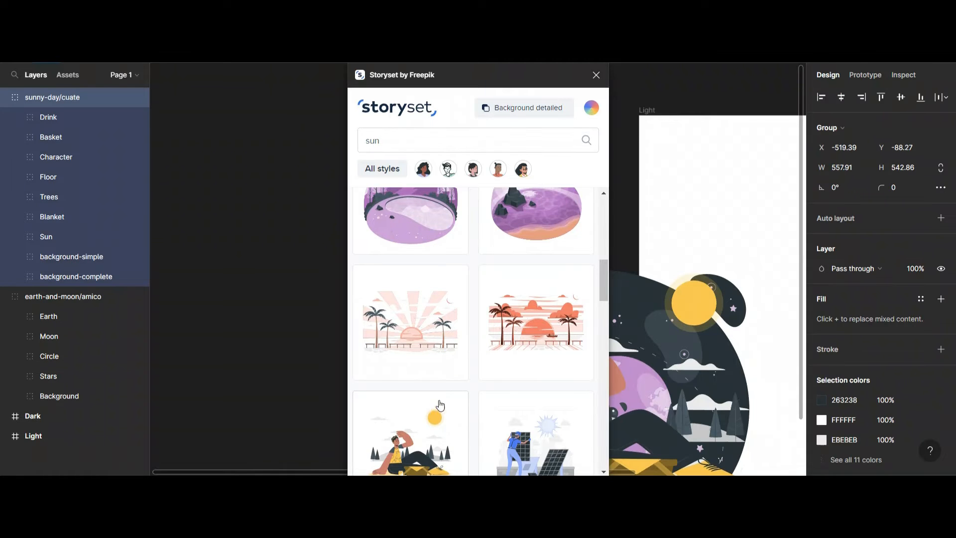
click(601, 73)
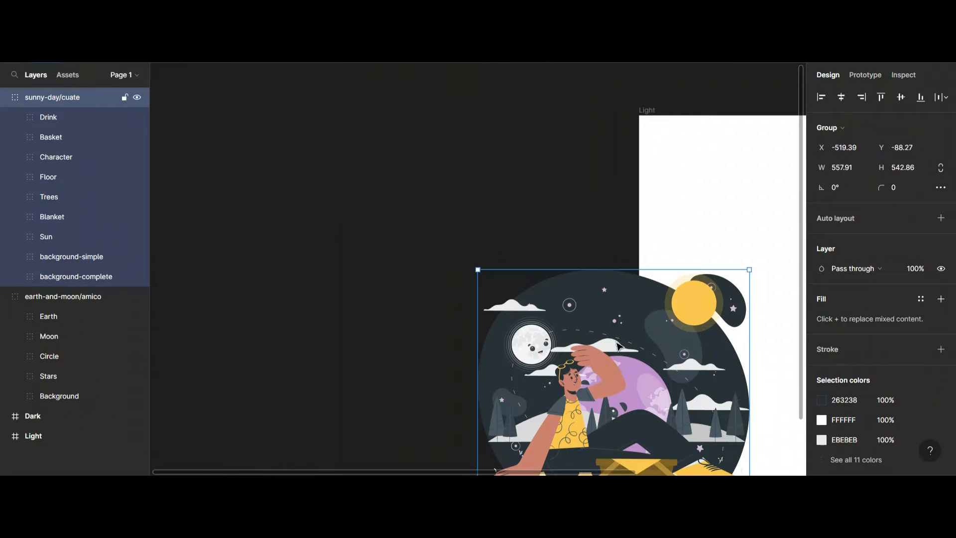
Copy the sun out of the sunny-day illustration onto empty canvas and delete the rest of that illustration
double_click(710, 310)
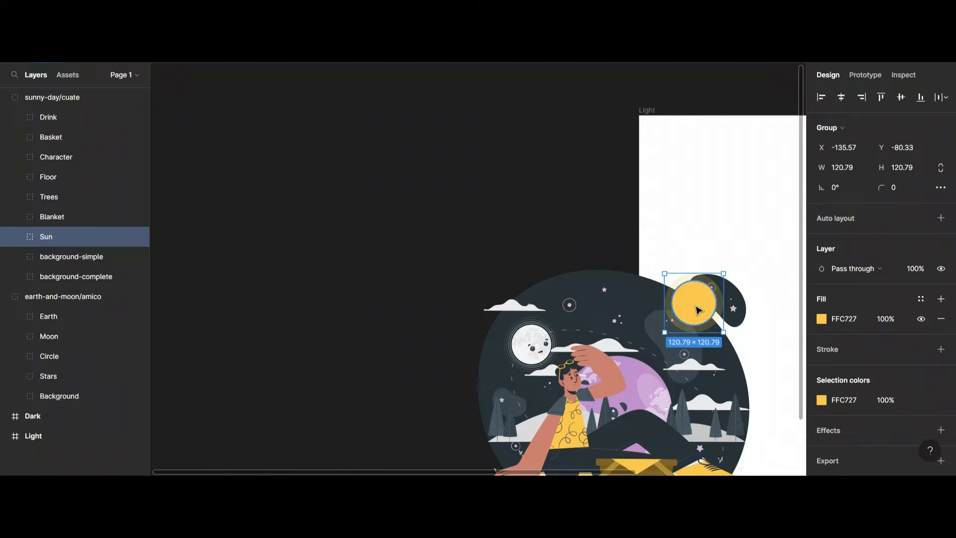
right_click(277, 117)
click(301, 129)
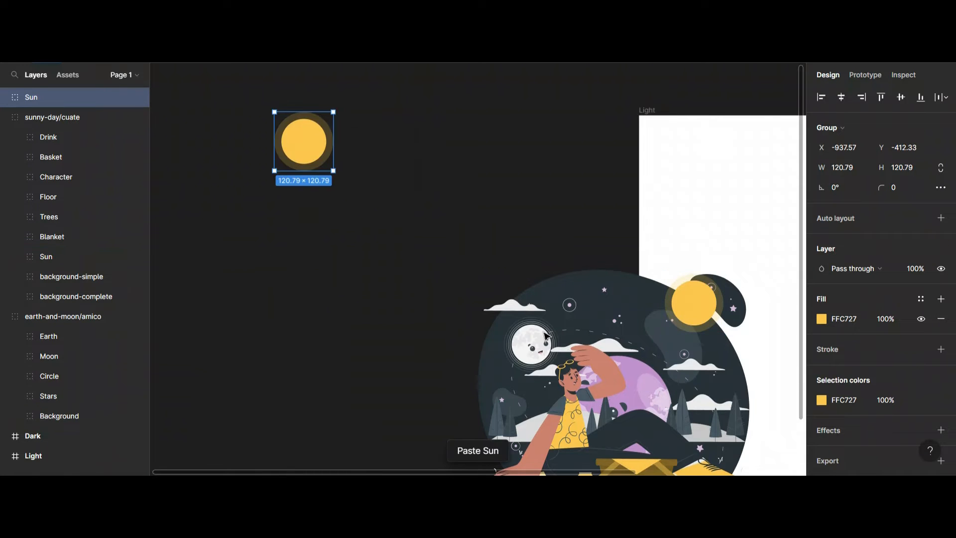
click(544, 355)
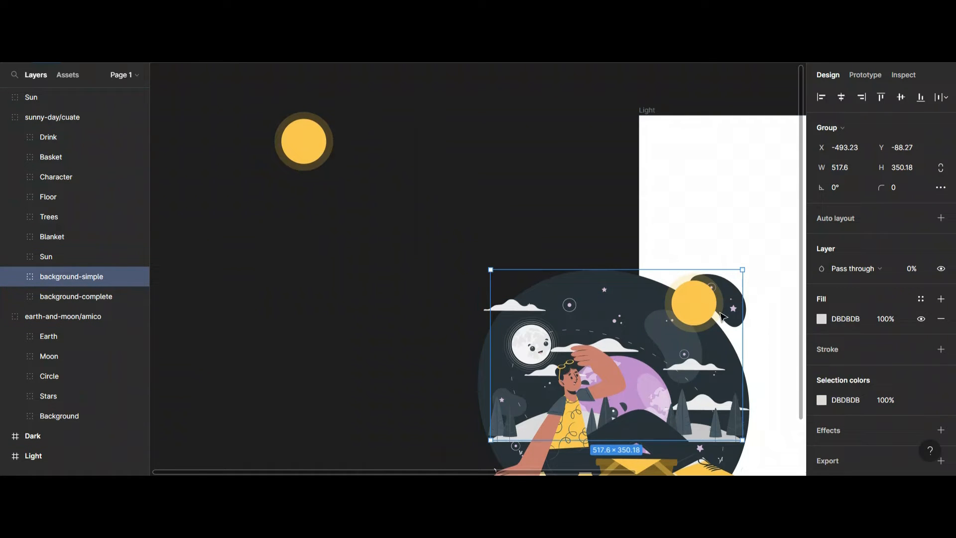
click(61, 119)
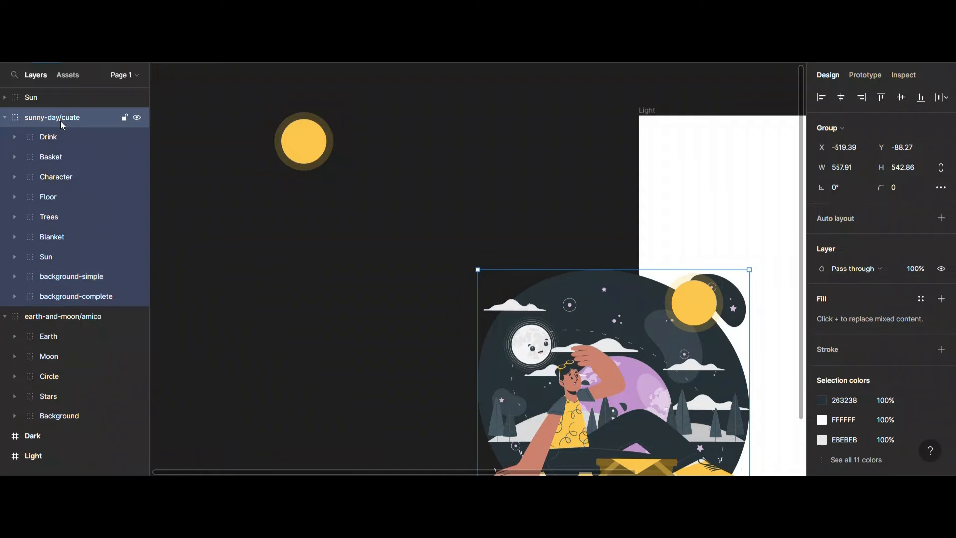
key(Delete)
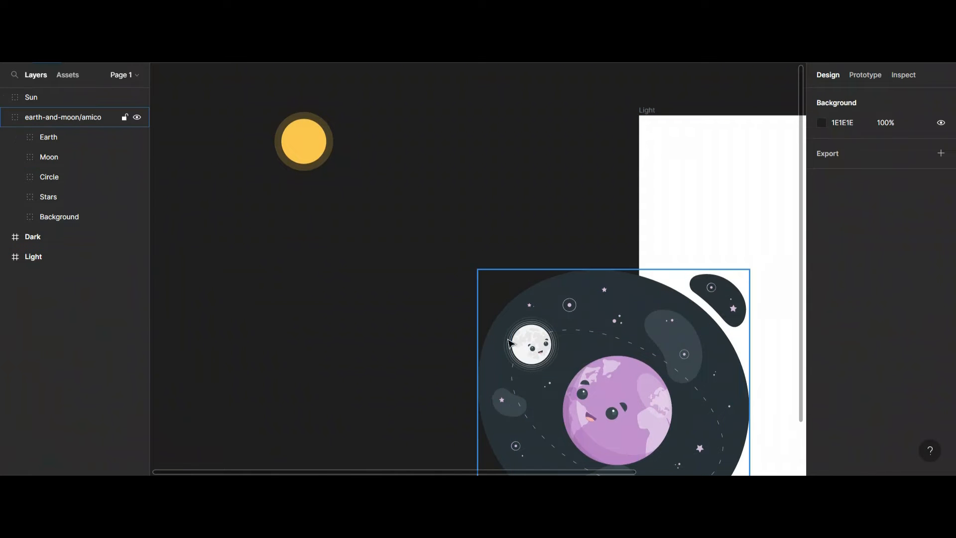
Copy the moon out of the earth-and-moon illustration, paste it beside the loose sun, and delete the illustration
double_click(529, 344)
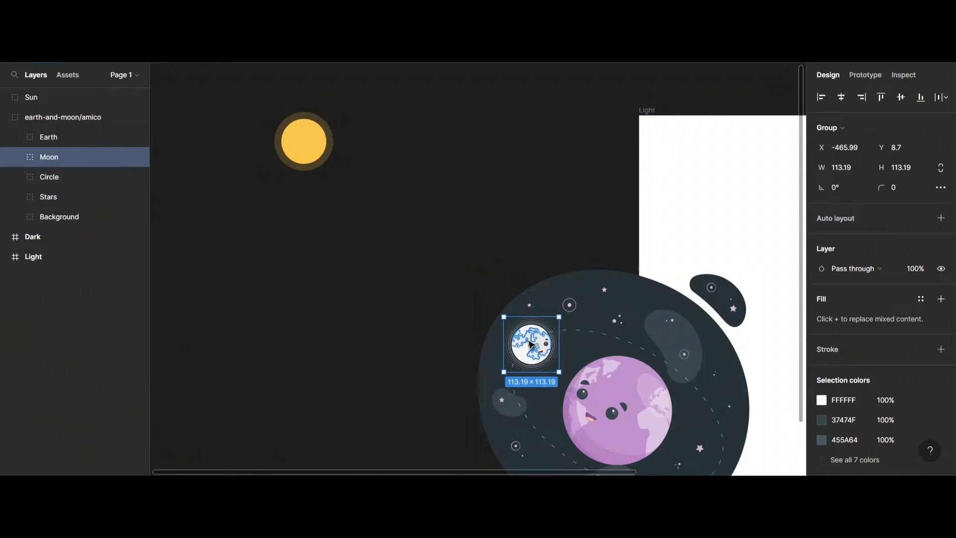
right_click(349, 106)
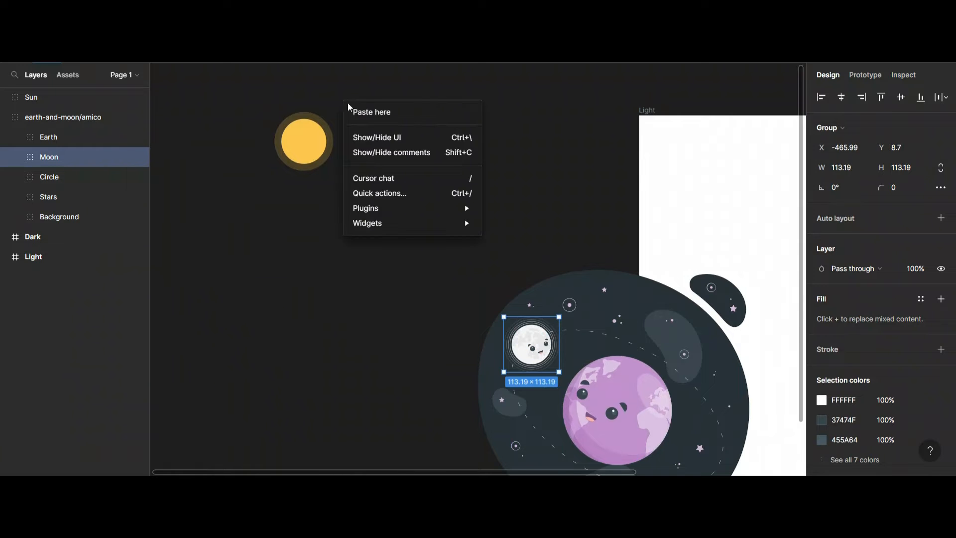
click(384, 114)
click(578, 333)
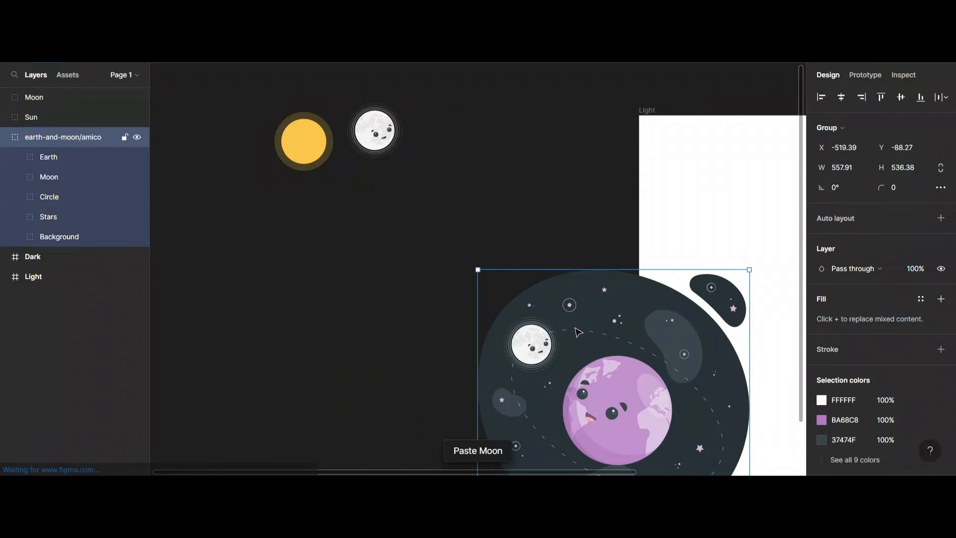
key(Delete)
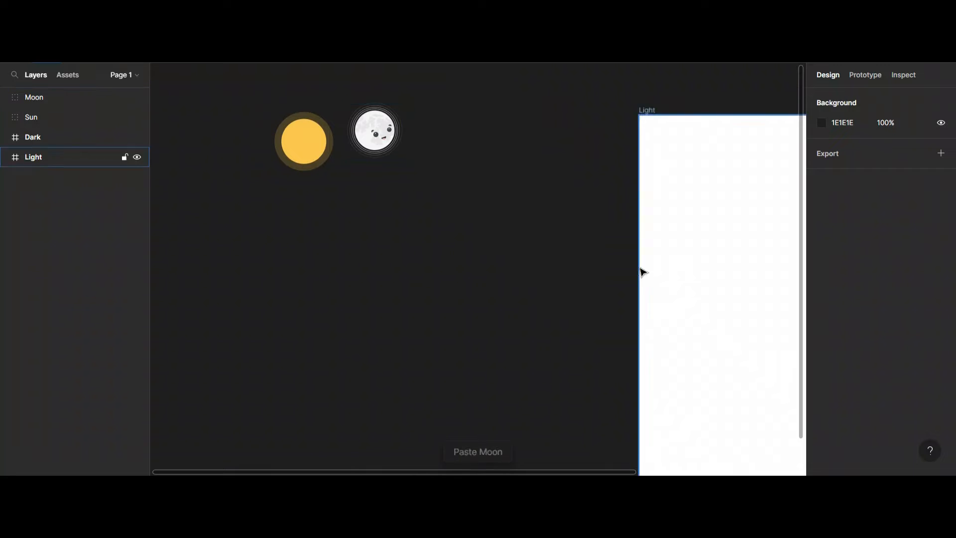
Move the sun into the middle of the Light frame and align it to the frame's vertical center
drag(606, 256, 488, 248)
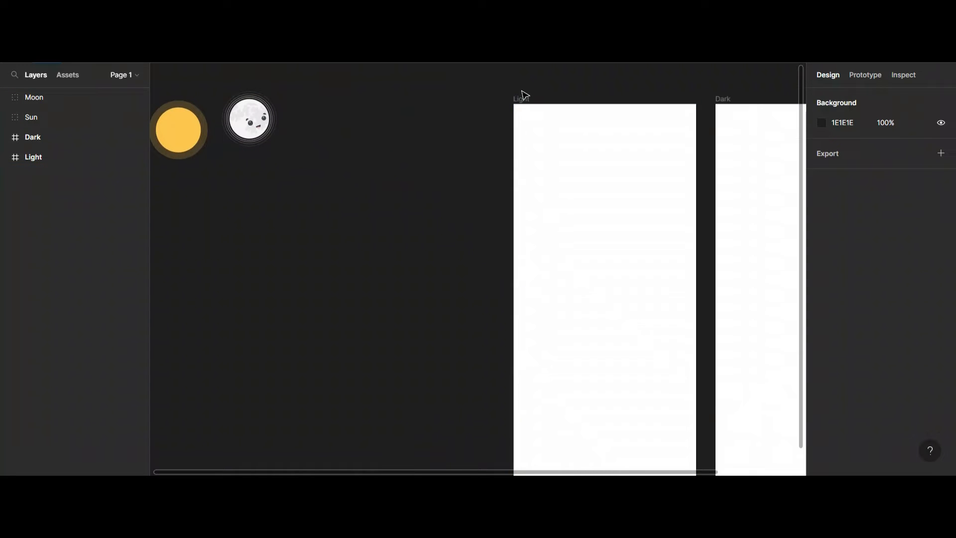
drag(183, 136, 372, 245)
drag(460, 270, 610, 290)
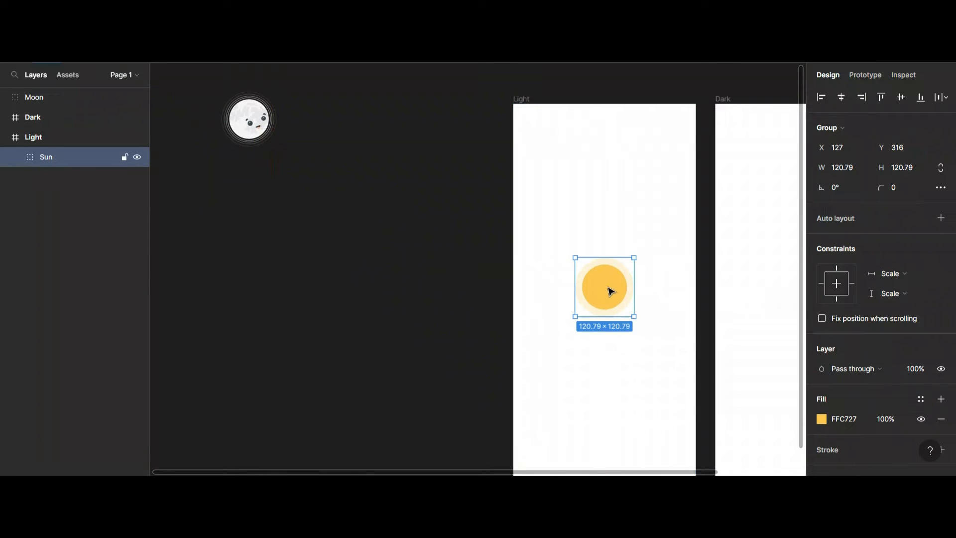
click(901, 103)
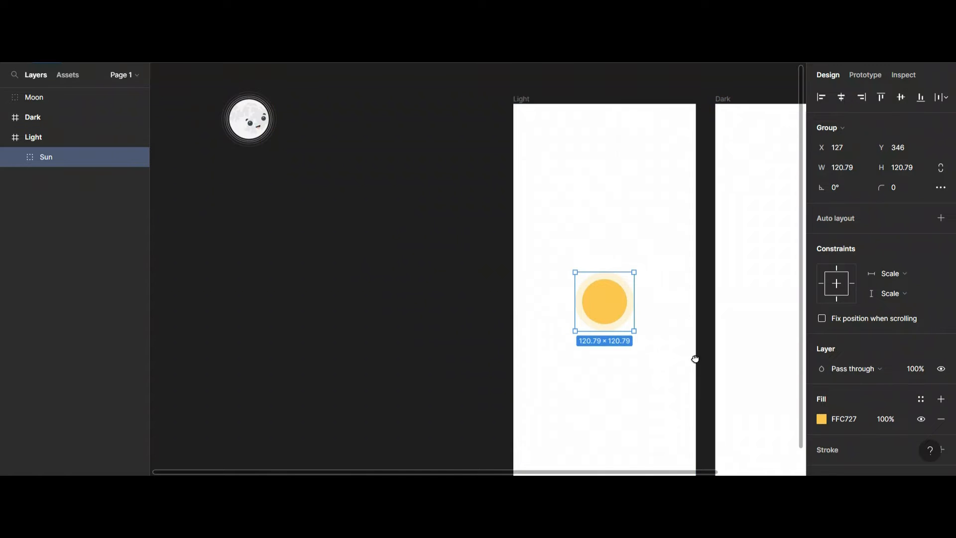
Move the moon into the middle of the Dark frame and align it to the frame's vertical center
drag(695, 360, 645, 335)
click(200, 98)
drag(197, 95, 757, 265)
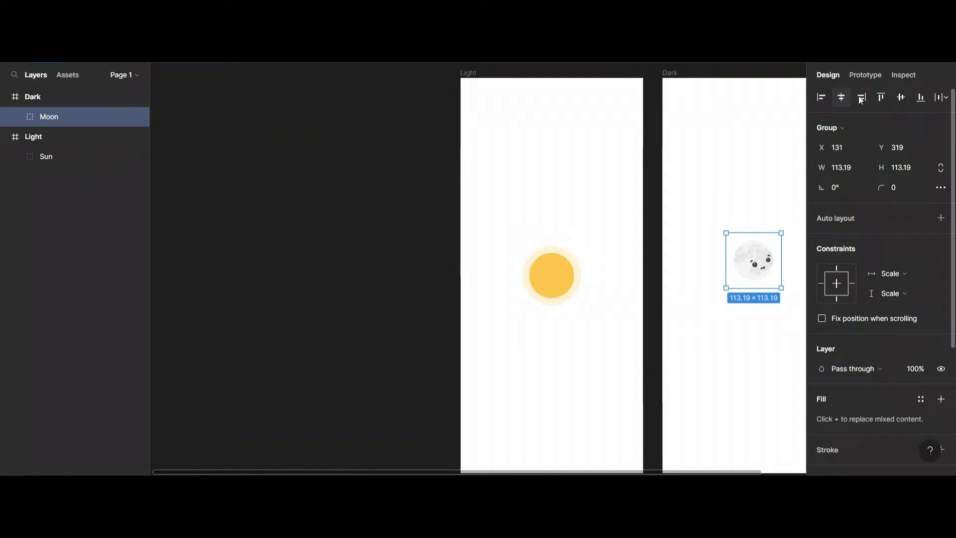
click(901, 99)
Set the Dark frame's fill color to 121212
scroll(648, 182, right, 3)
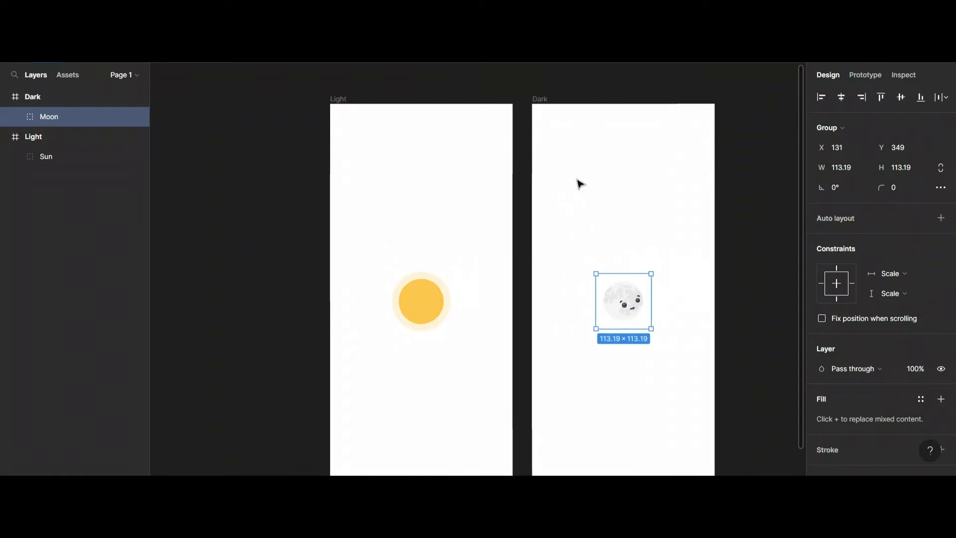
click(539, 99)
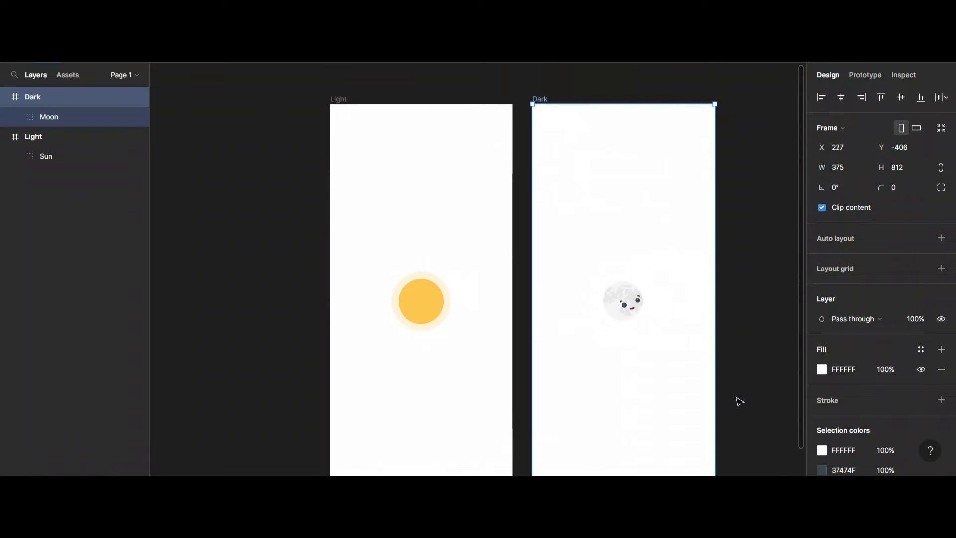
scroll(854, 328, down, 2)
click(848, 308)
text(121212)
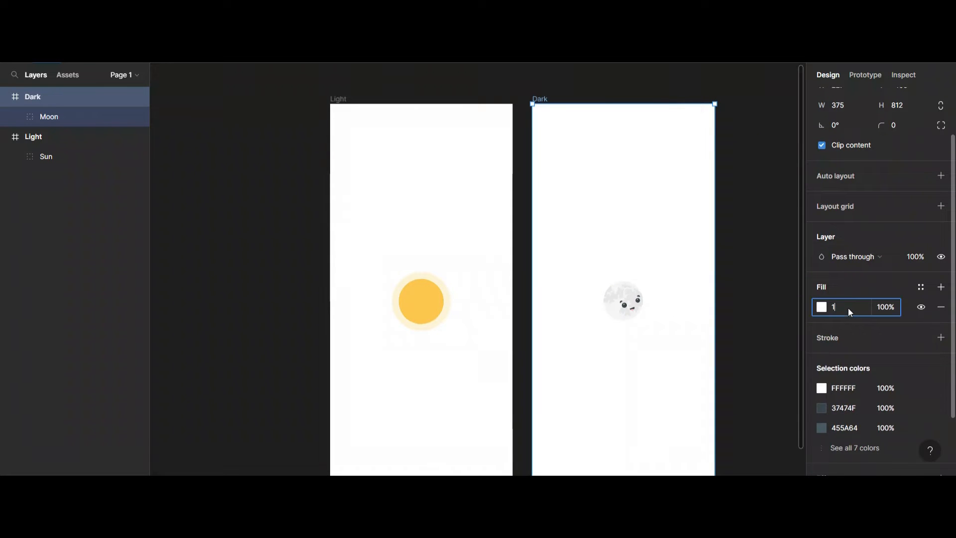
key(Return)
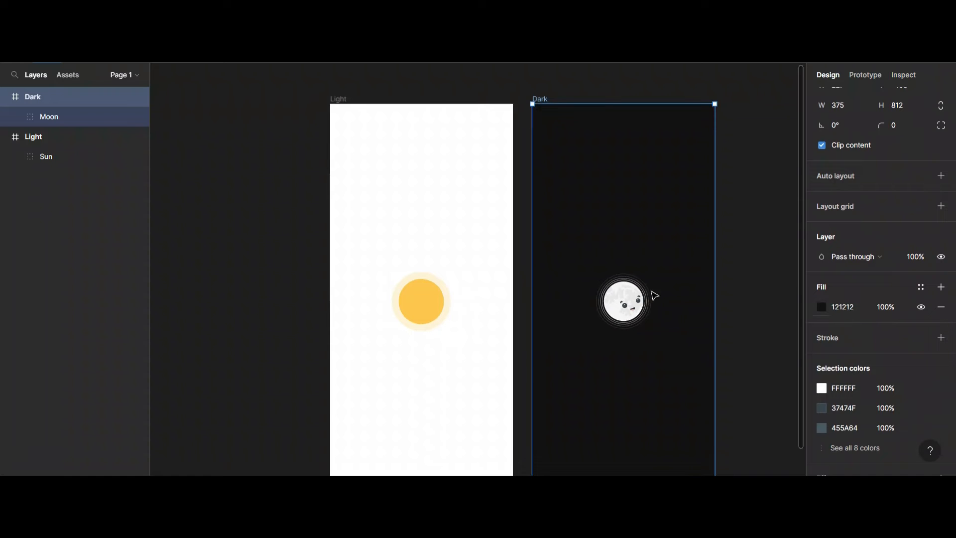
click(758, 222)
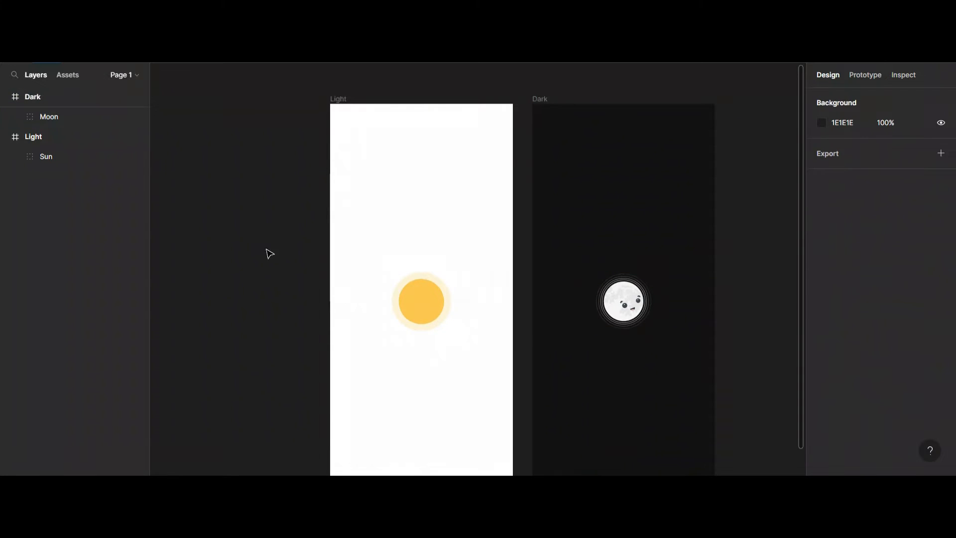
Draw a rectangle about 469 by 147 on the empty canvas to the left of the Light frame
drag(253, 312, 649, 322)
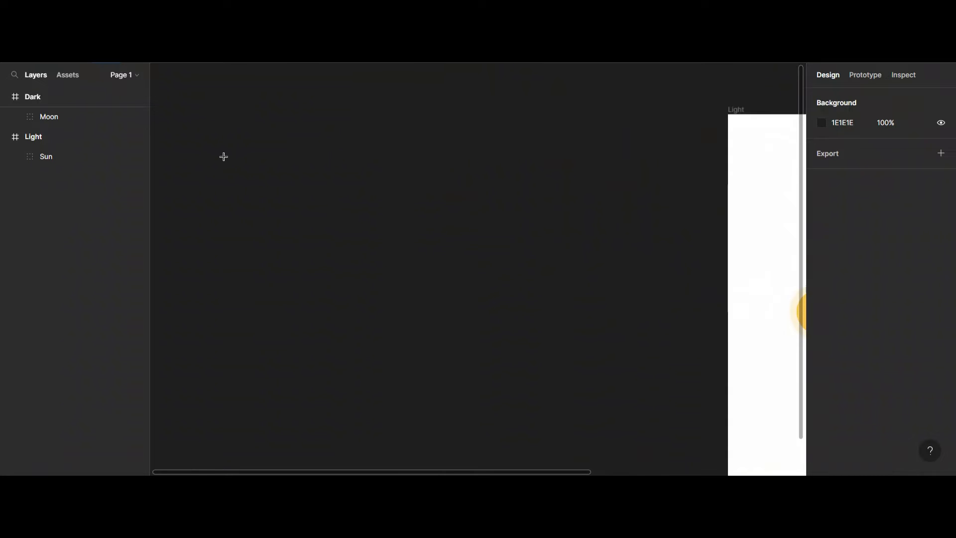
key(r)
drag(221, 151, 449, 223)
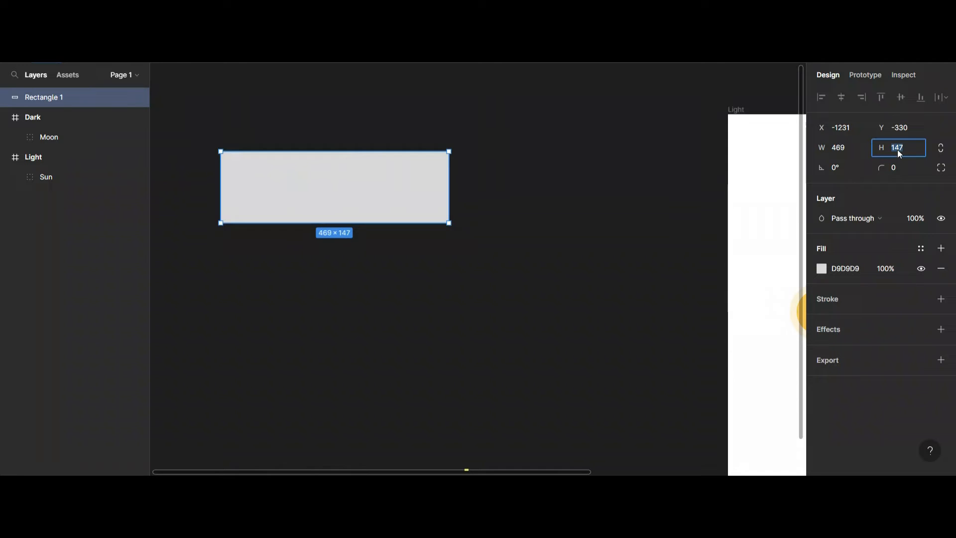
Set the rectangle's height to 56 and its width to 100
key(Return)
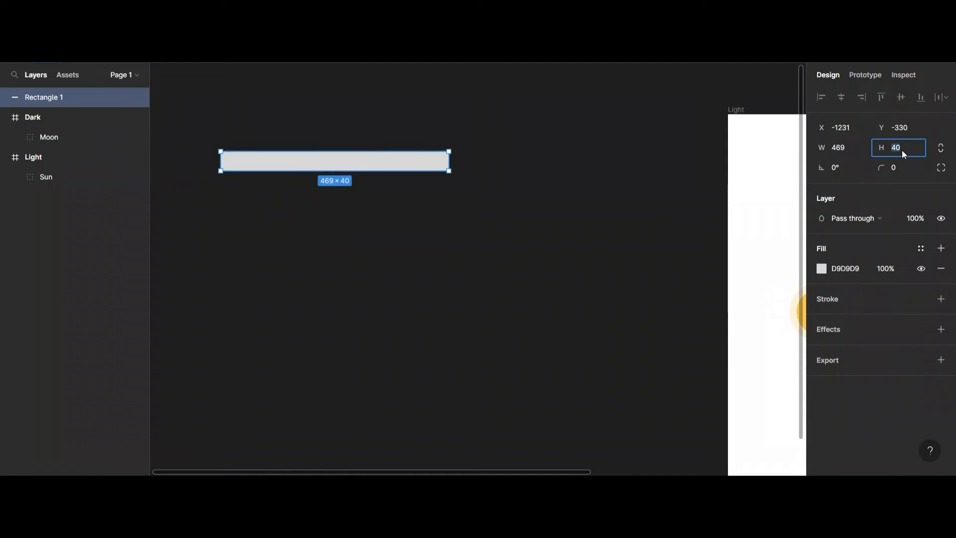
key(Return)
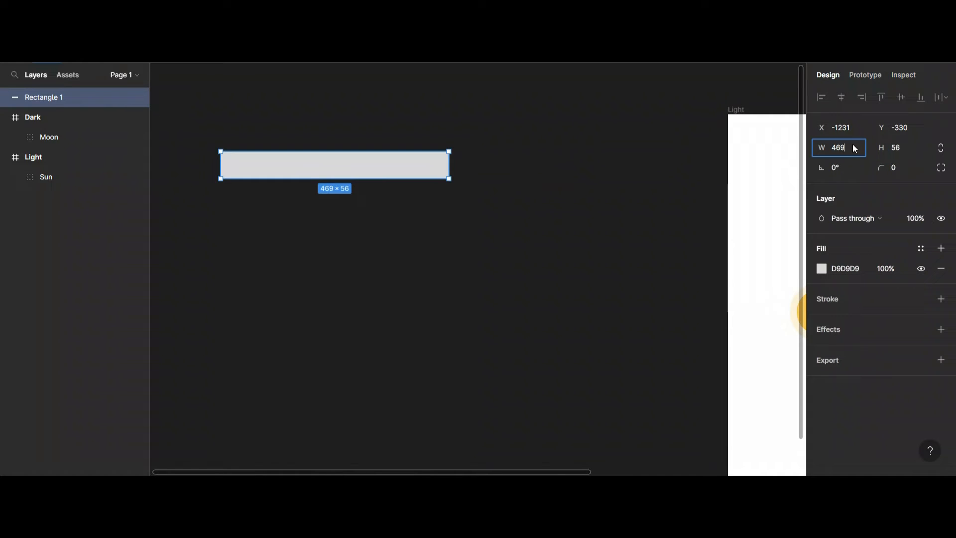
key(Return)
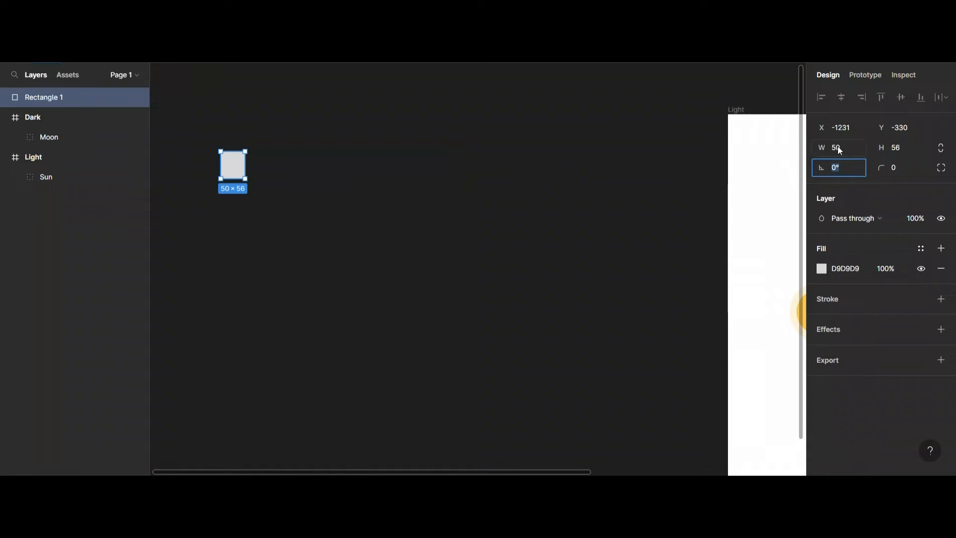
click(837, 141)
text(100)
key(Return)
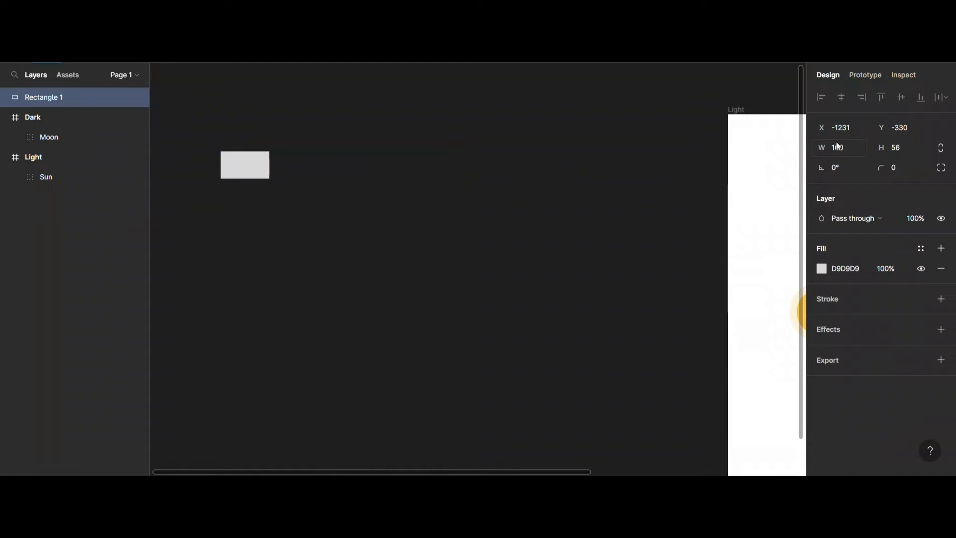
Move the rectangle down and to the right on the empty canvas and set its height to 40
scroll(427, 234, left, 5)
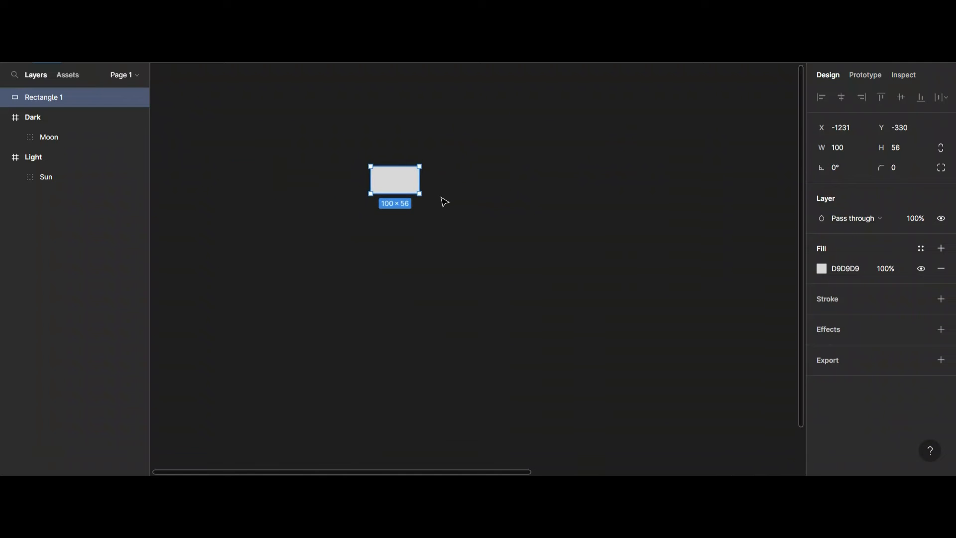
key(ctrl+plus)
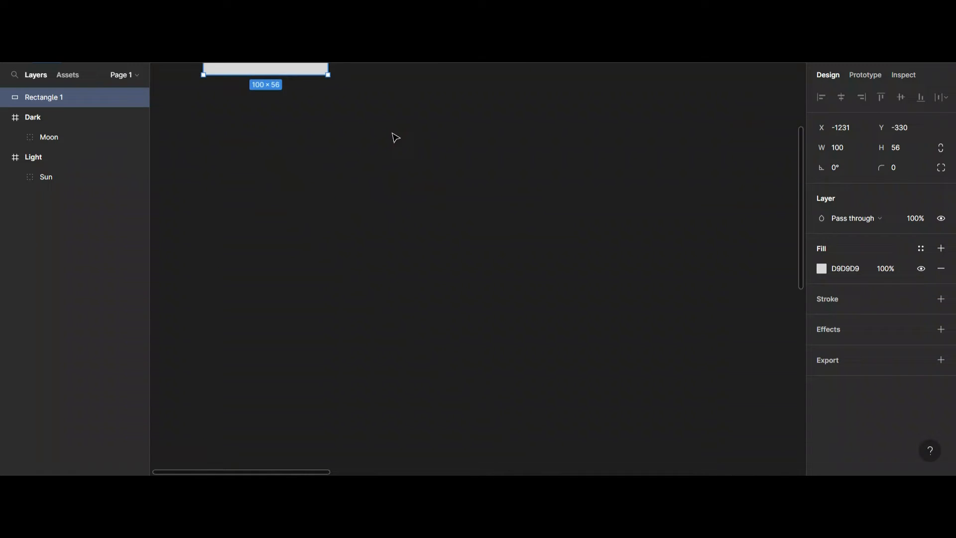
scroll(502, 277, up, 5)
scroll(502, 277, left, 4)
drag(395, 211, 532, 272)
click(898, 150)
key(Return)
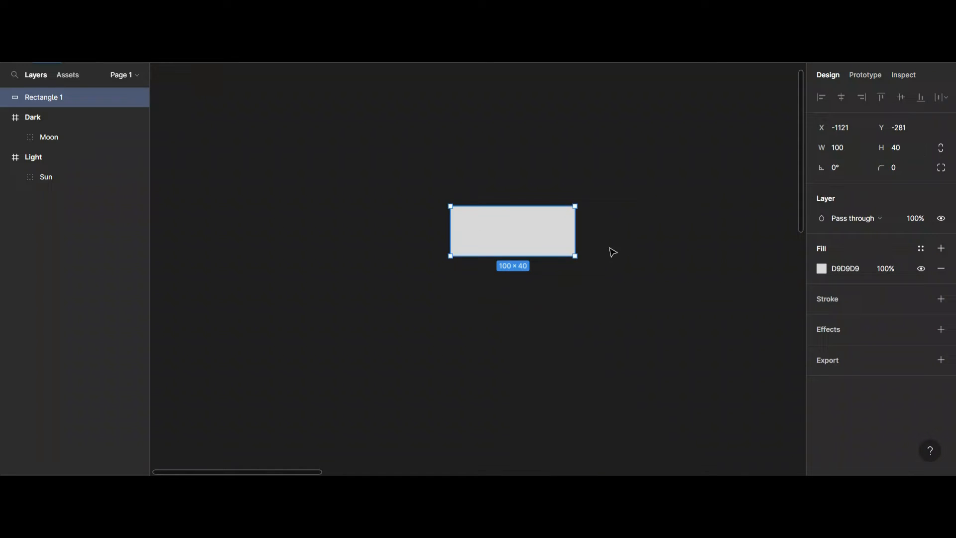
Duplicate the rectangle, place the copy to its right with a gap of 38, and give both a corner radius of 24
key(ctrl+d)
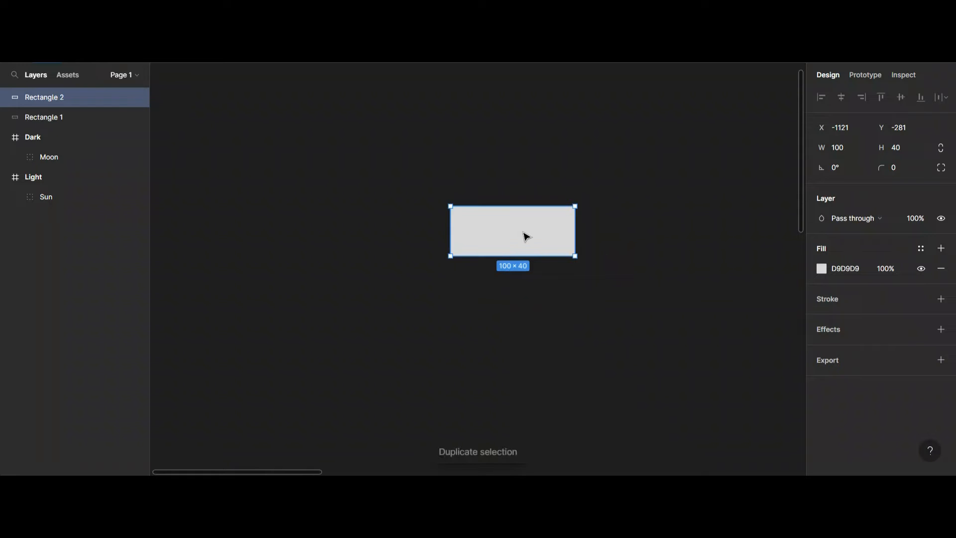
drag(557, 238, 697, 238)
click(467, 228)
shift+click(668, 234)
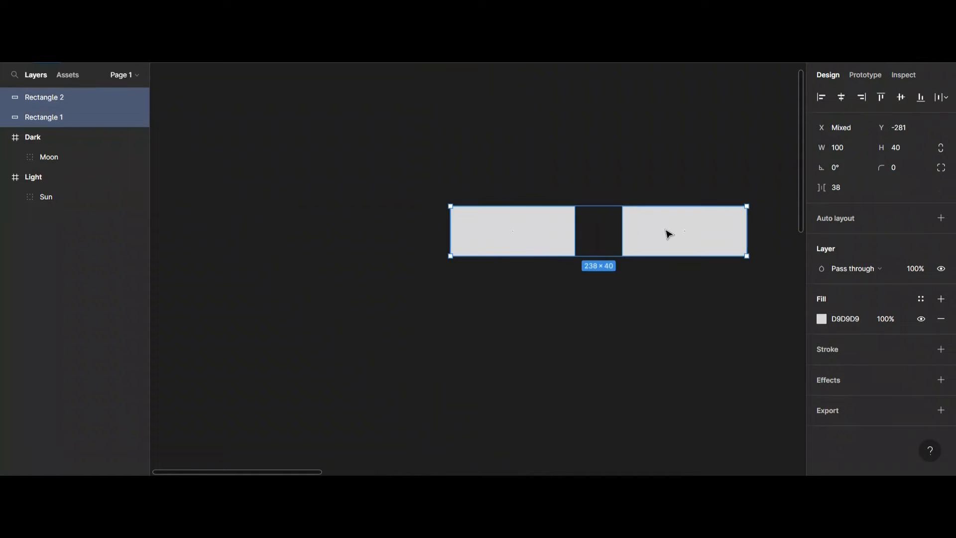
click(906, 172)
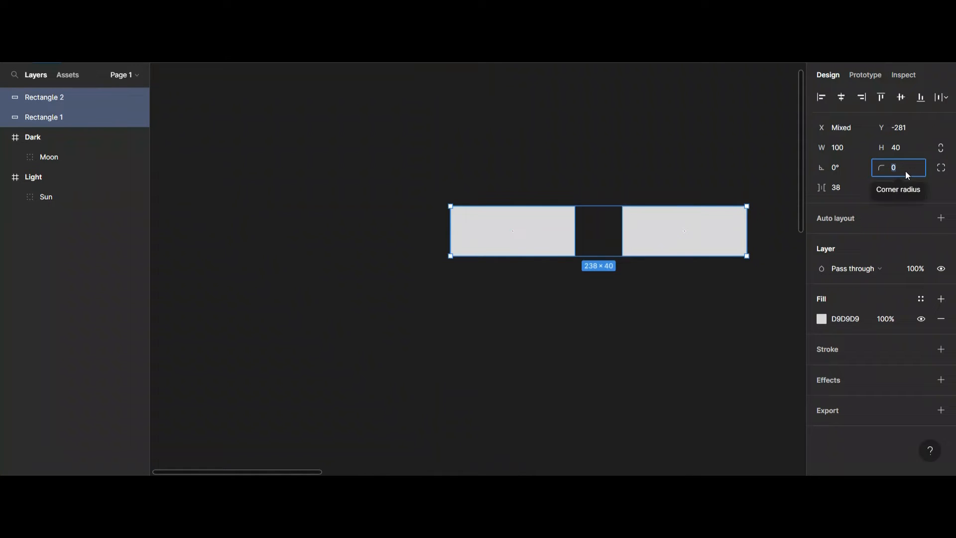
text(16)
key(Return)
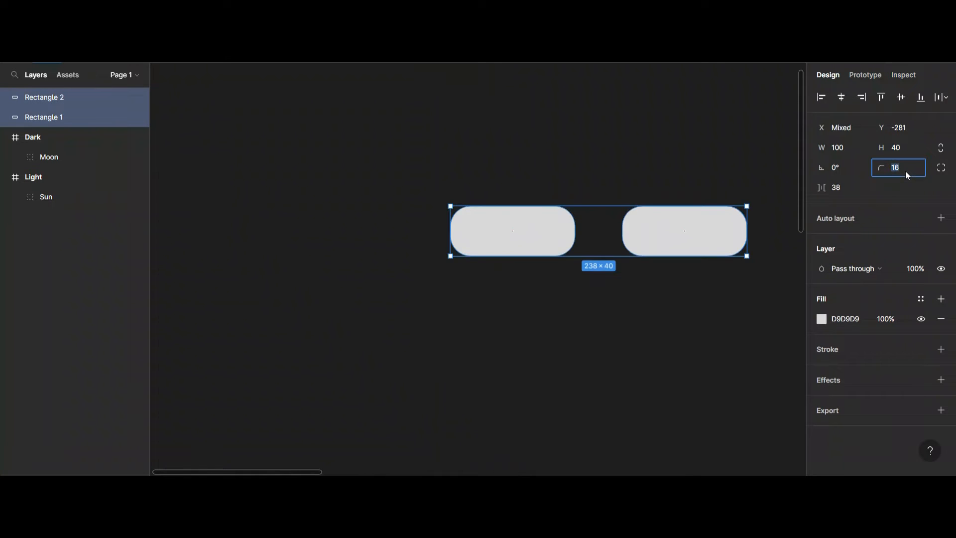
text(24)
key(Escape)
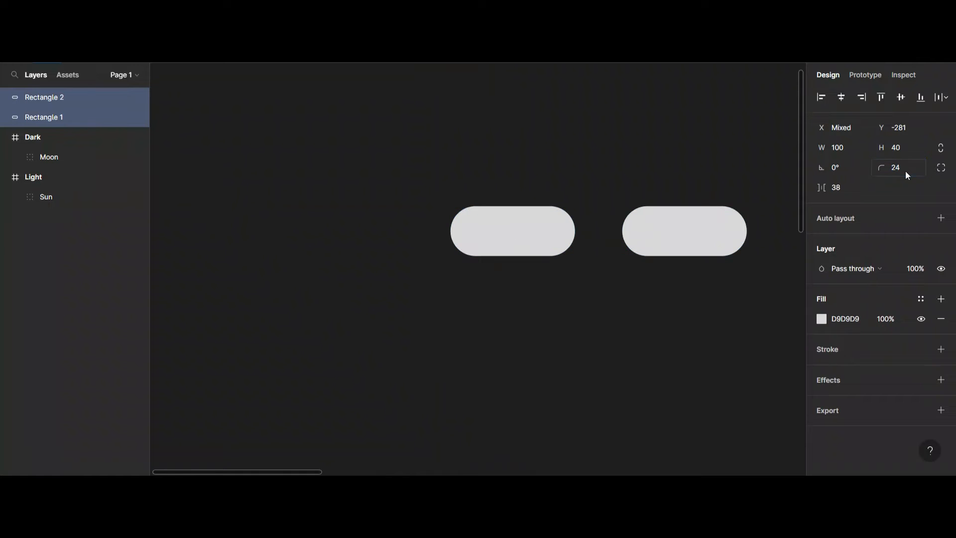
click(580, 337)
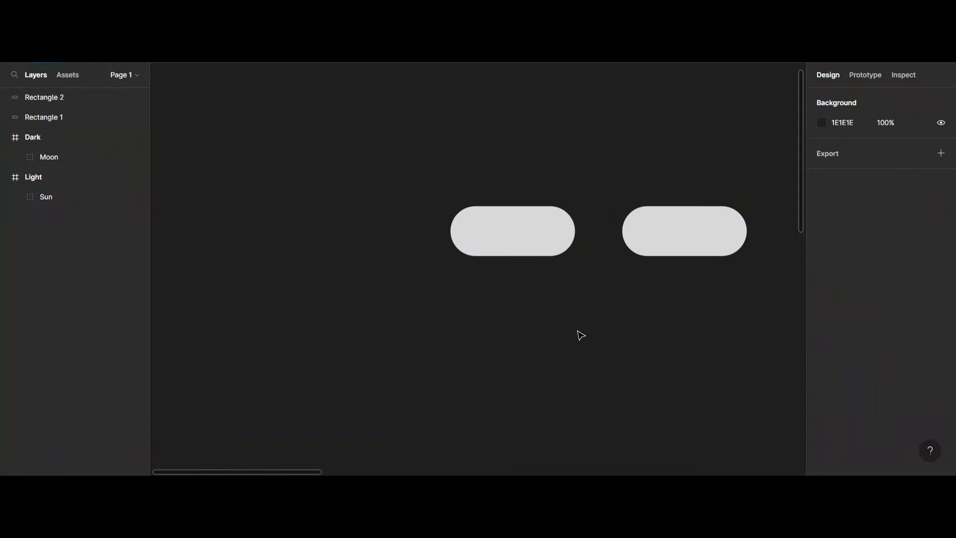
Draw a circle about 54 by 54 on the empty canvas to the left of the two pills
click(118, 63)
click(113, 122)
drag(249, 164, 292, 237)
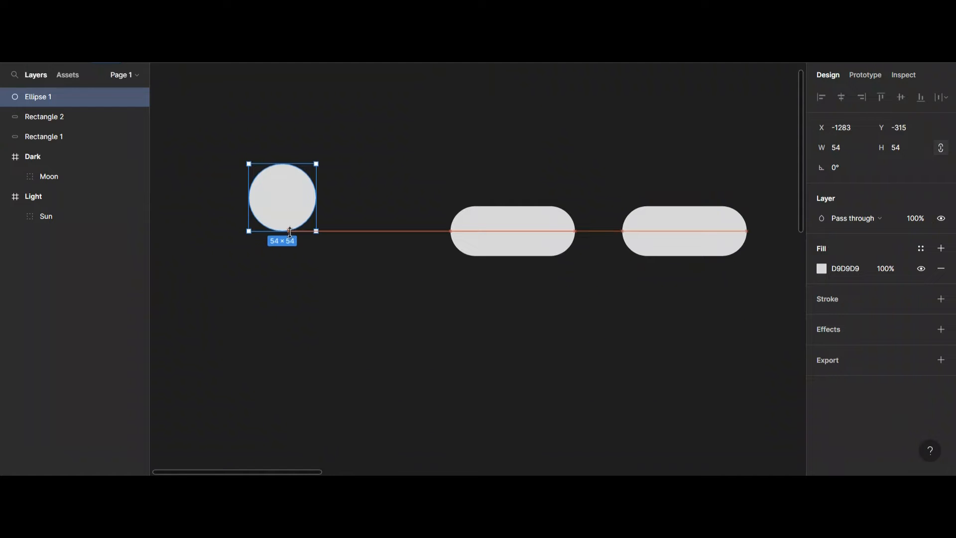
Resize the circle to 20 by 20 and place it inside the left end of the first pill
click(542, 245)
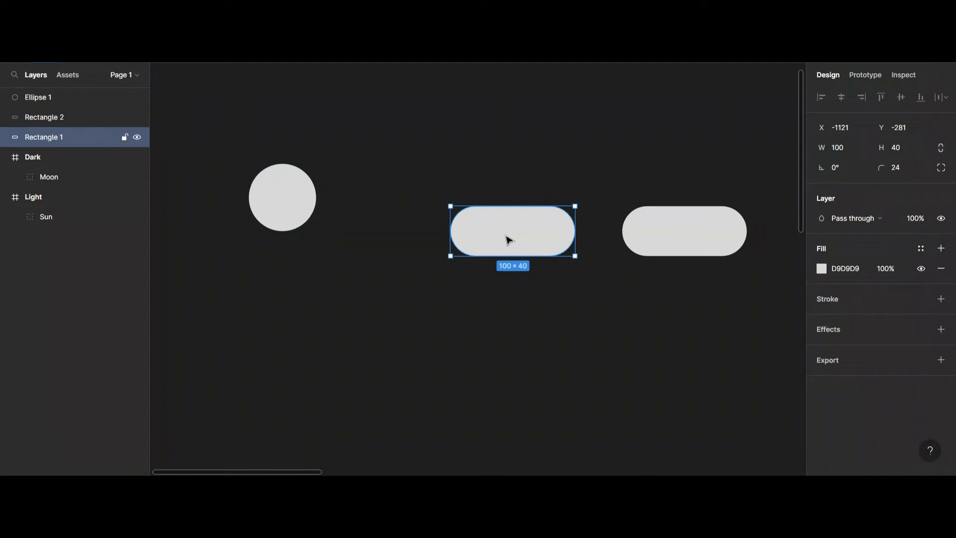
click(273, 196)
click(915, 153)
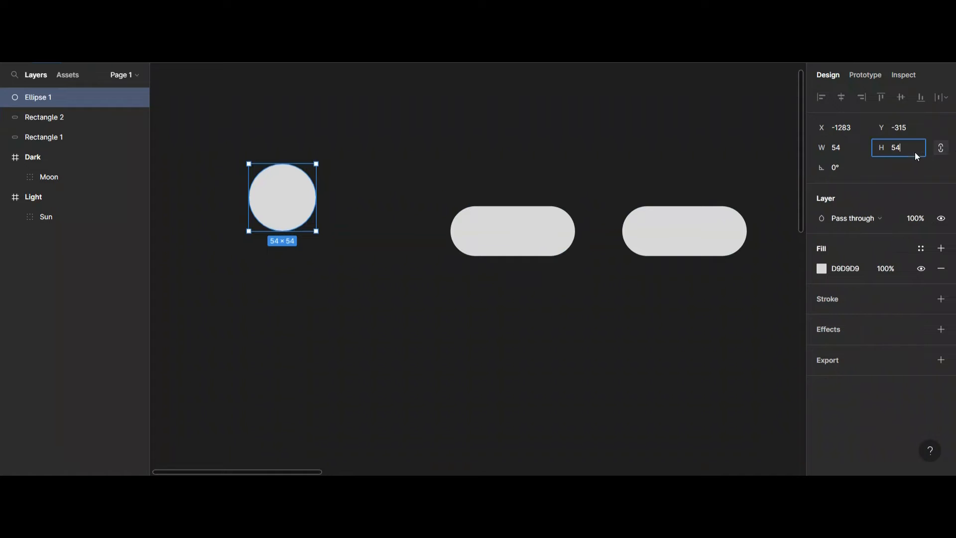
text(20)
key(Return)
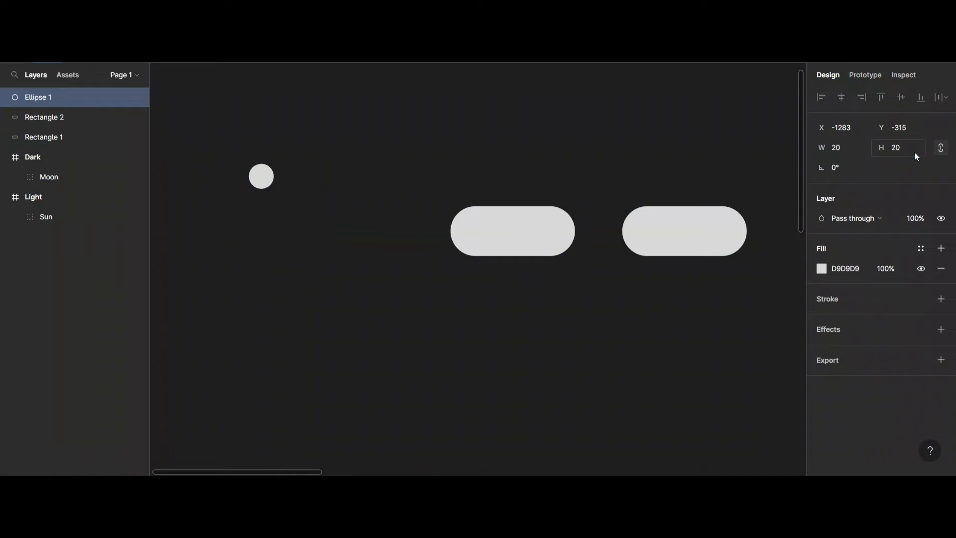
drag(262, 177, 481, 236)
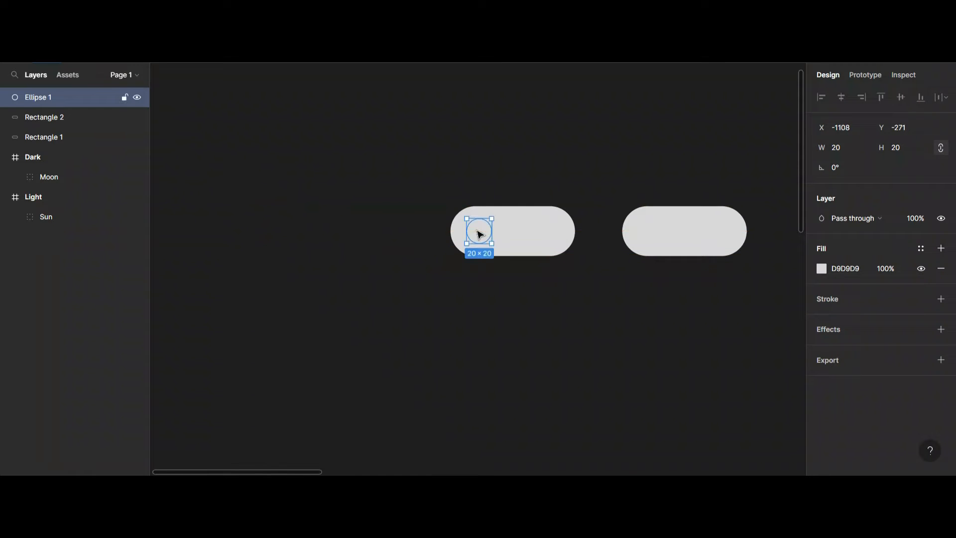
shift+click(524, 246)
click(848, 103)
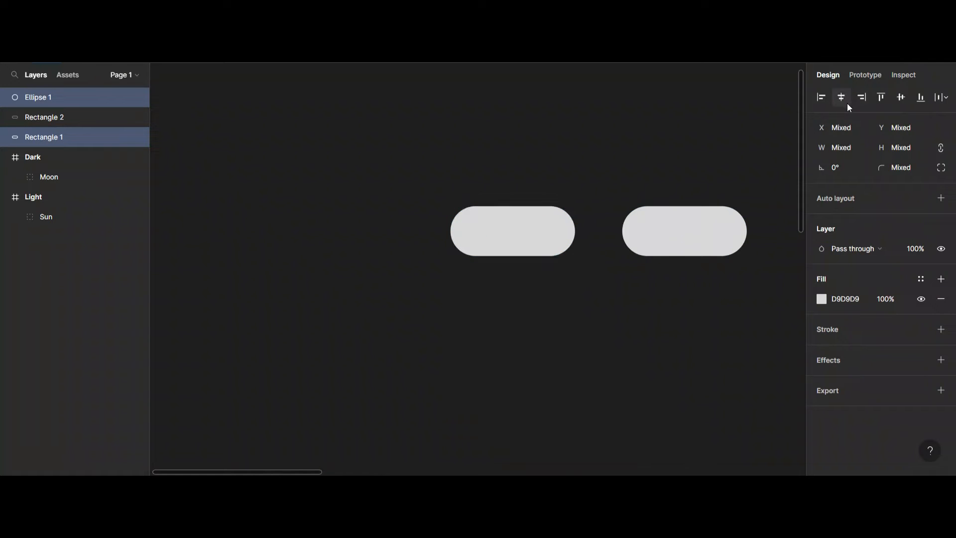
key(ctrl+z)
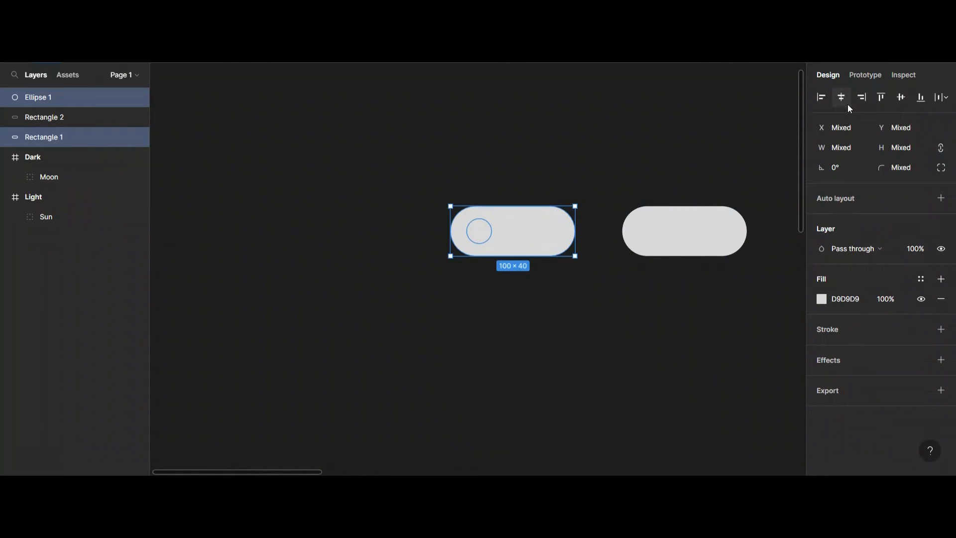
Give the circle a black 1-pixel inside stroke and resize it to 30 by 30, vertically centered at the first pill's left end
click(484, 245)
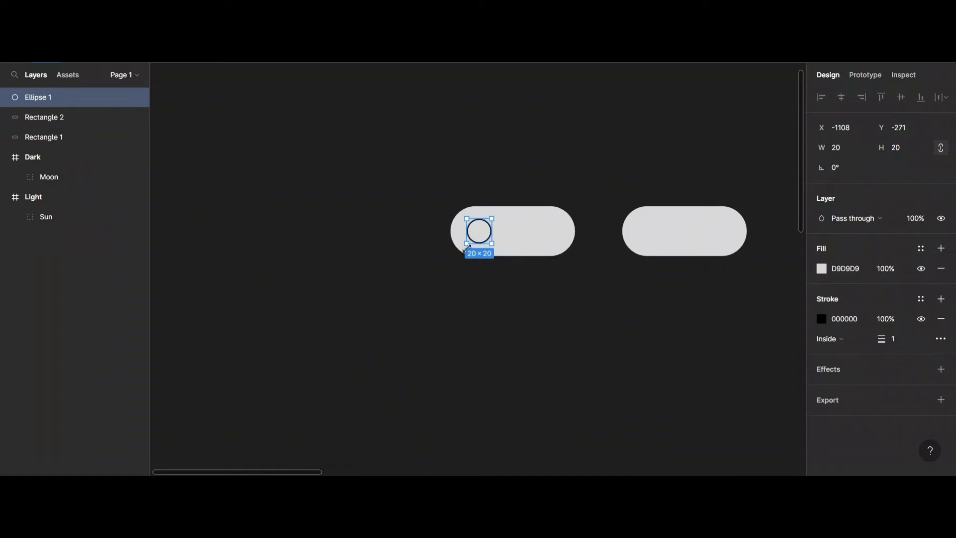
text(30)
key(Return)
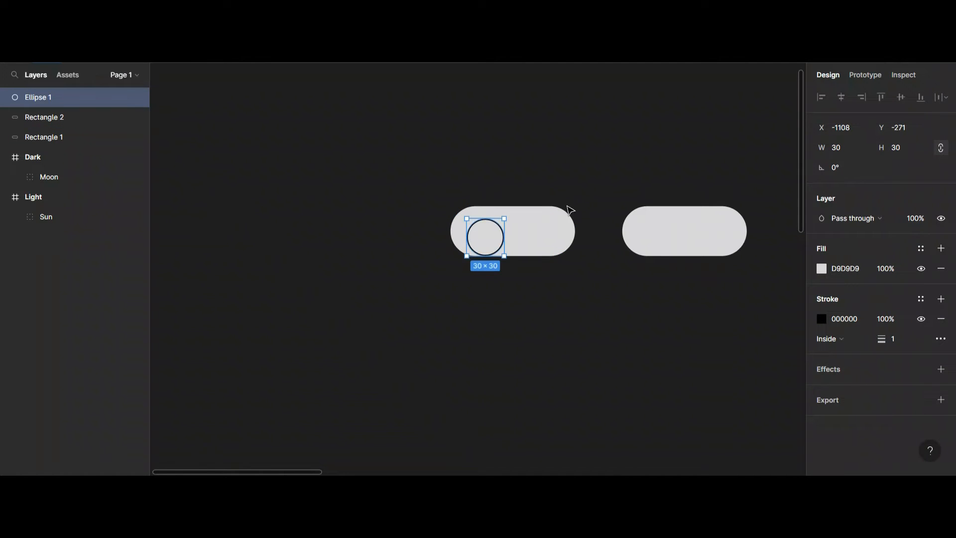
drag(482, 241, 477, 236)
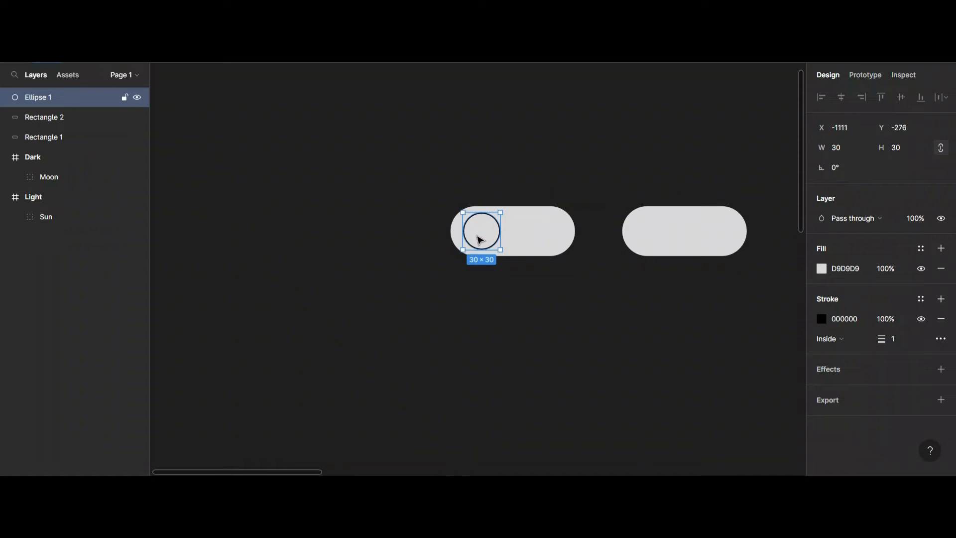
key(alt)
Duplicate the circle into the second pill, vertically centered and 10 from the pill's left edge
key(ctrl+d)
drag(484, 231, 656, 235)
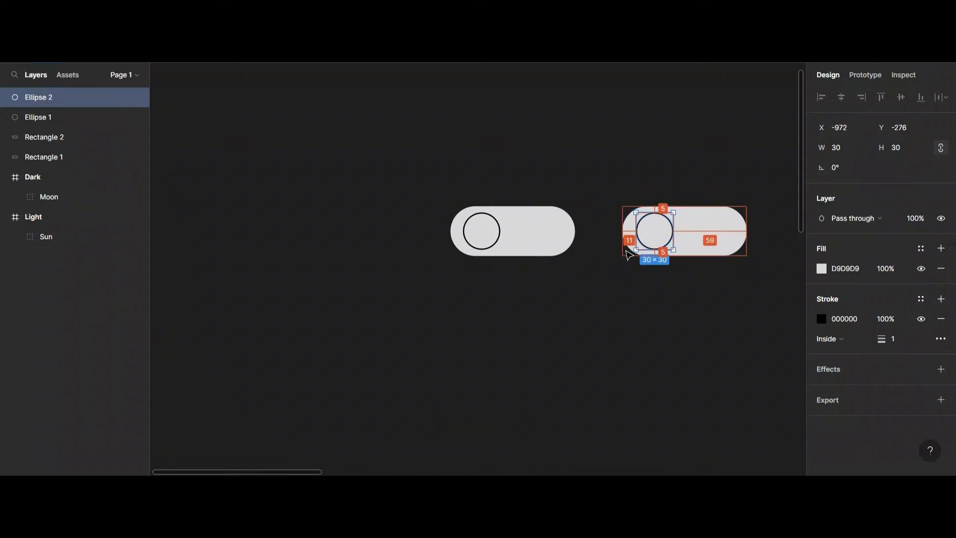
key(alt+Left)
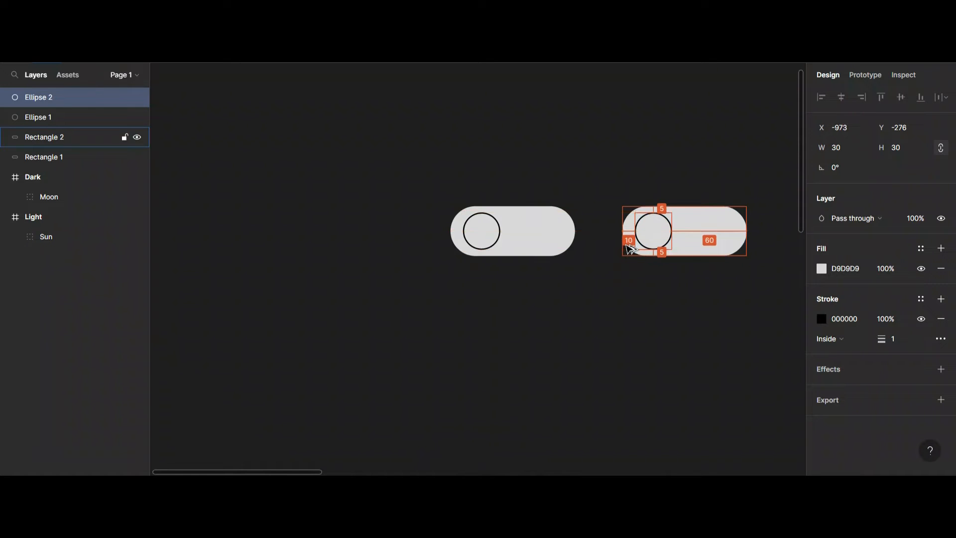
click(510, 336)
Move the second pill's circle horizontally to the pill's right end and check its distance from the pill's edges
scroll(495, 318, right, 5)
click(529, 236)
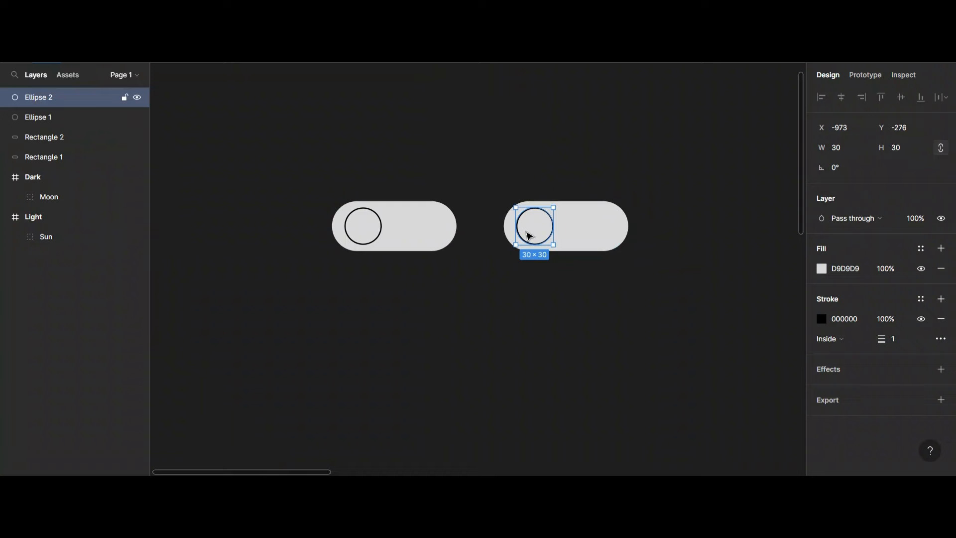
drag(535, 232, 599, 234)
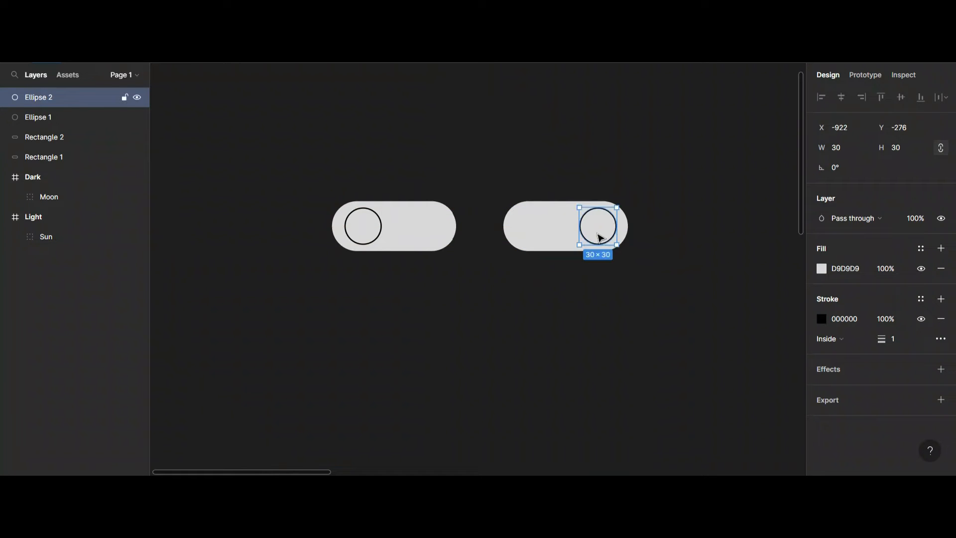
key(alt)
key(alt)
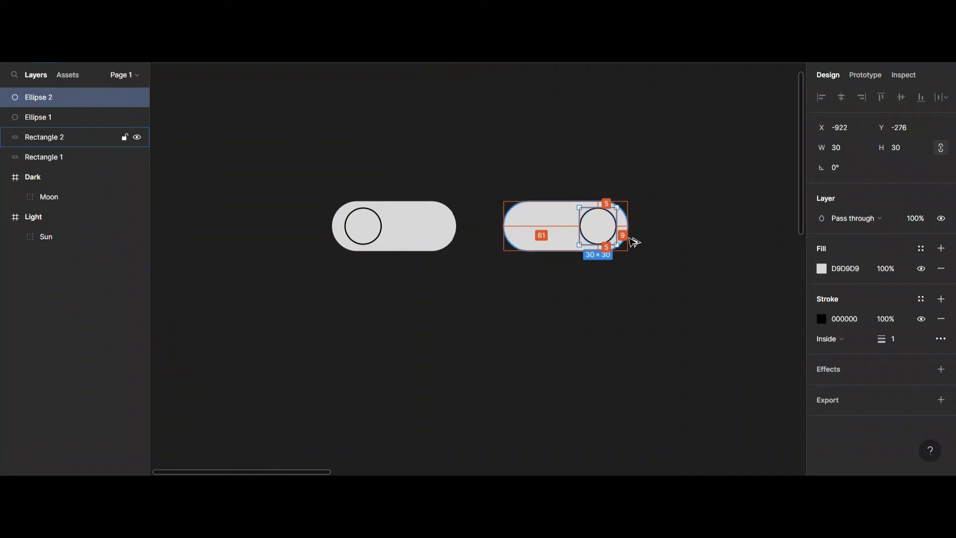
Nudge the second pill's circle one pixel to the left, to X -923
key(Left)
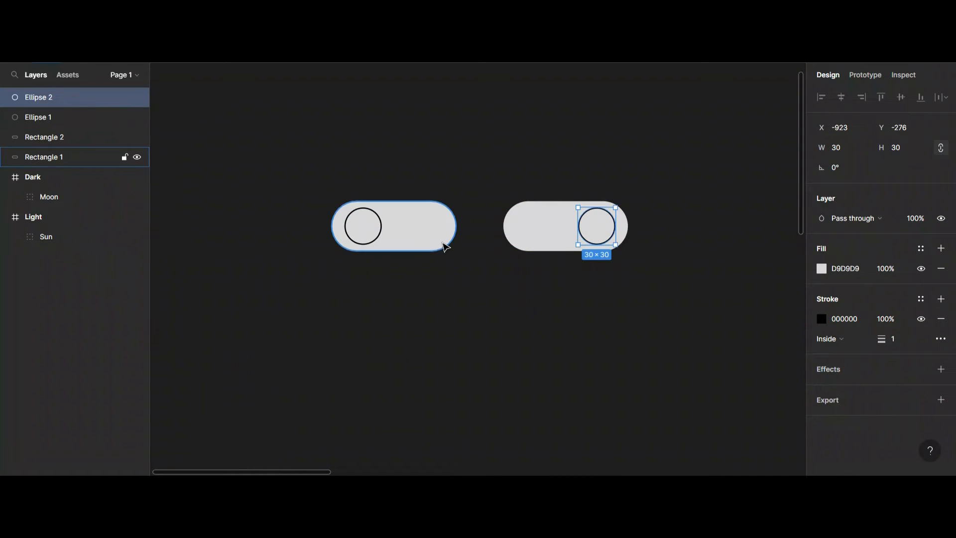
Fill the first pill's circle with white FFFFFF and remove its black stroke
click(373, 226)
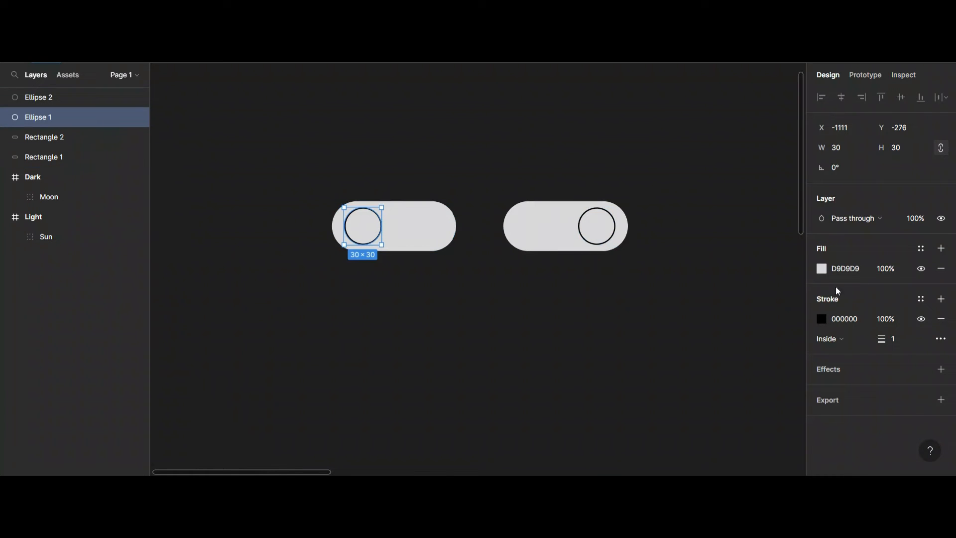
click(856, 269)
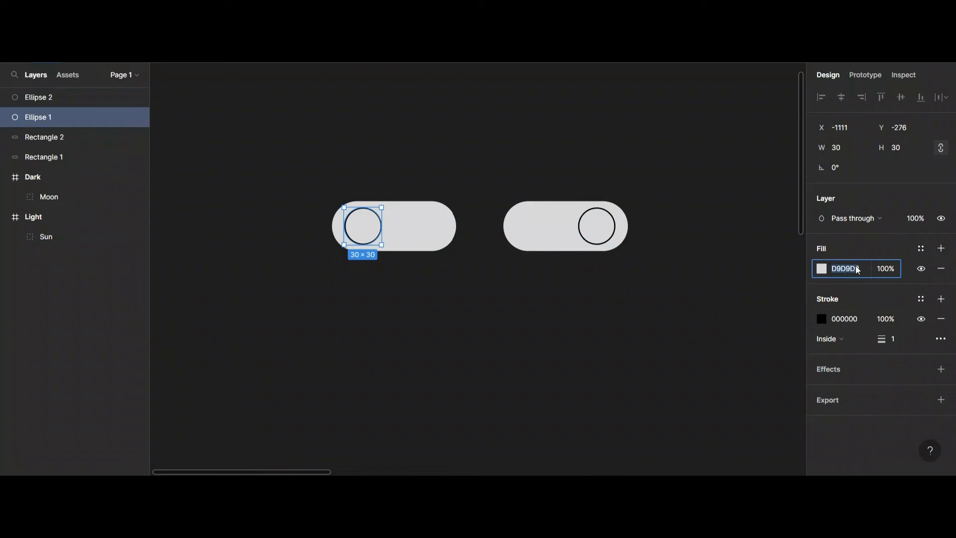
text(FFFFFF)
key(Return)
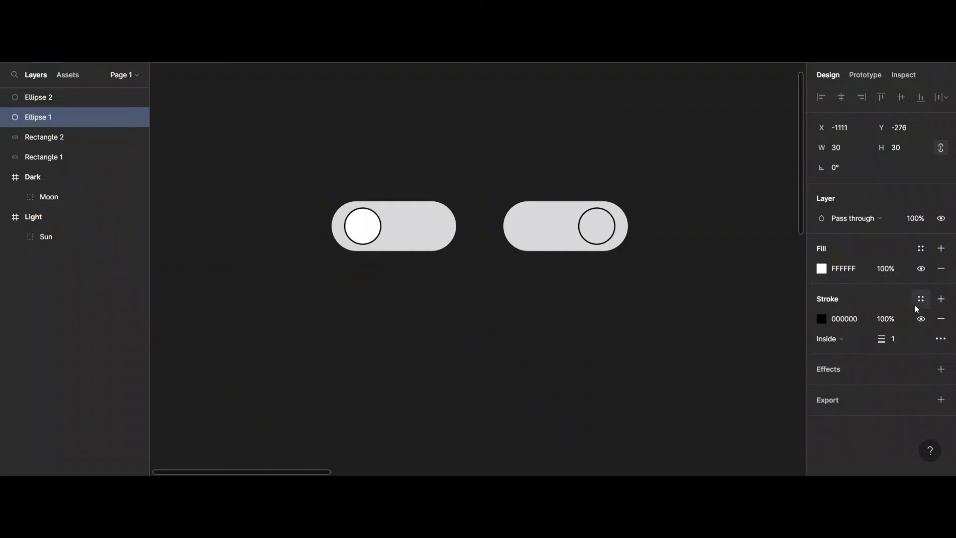
click(920, 322)
click(942, 319)
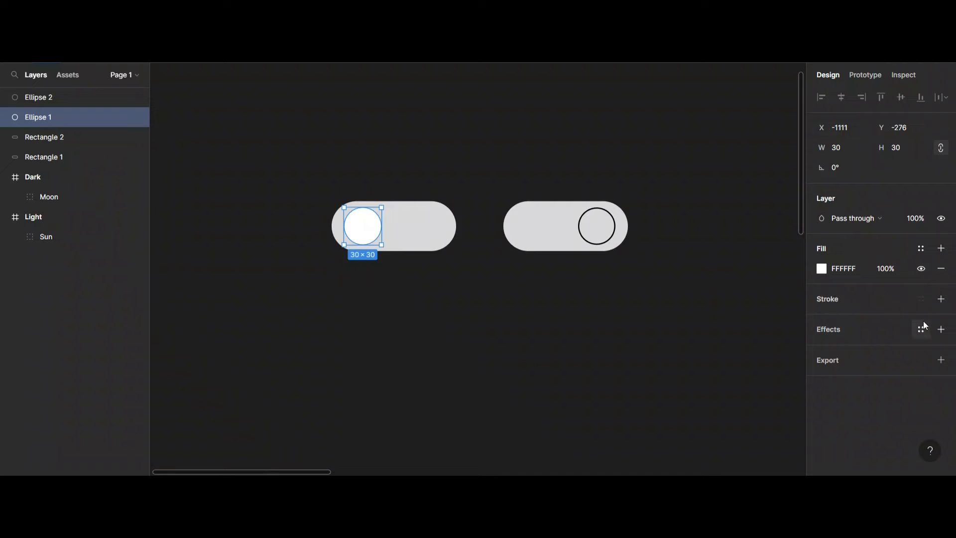
Add a drop shadow to the first pill's circle and set its Y offset to -4
click(941, 329)
click(822, 350)
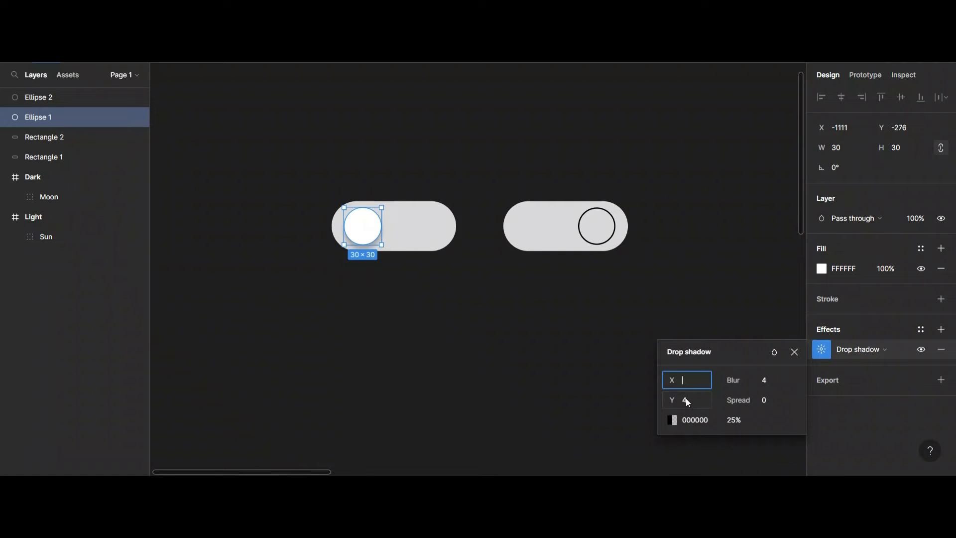
key(Up)
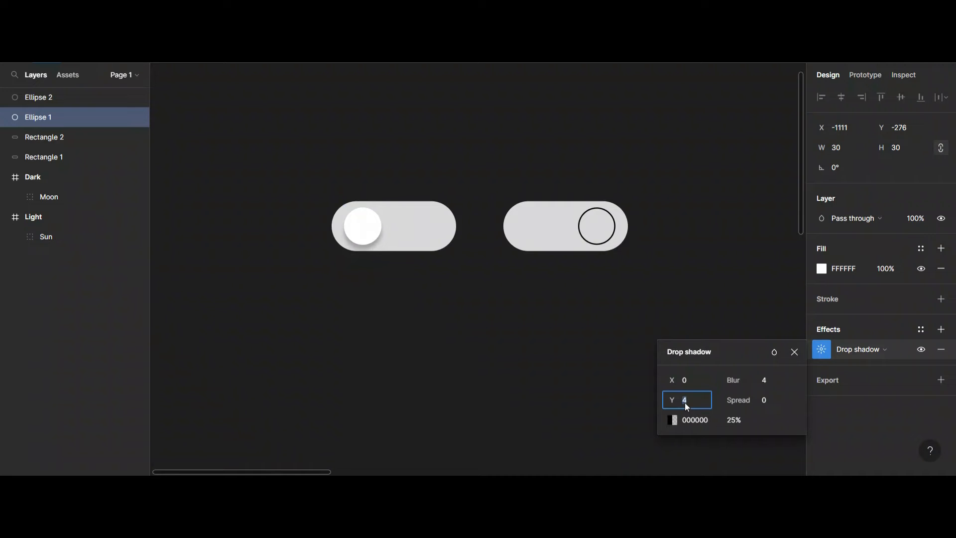
text(-4)
key(Return)
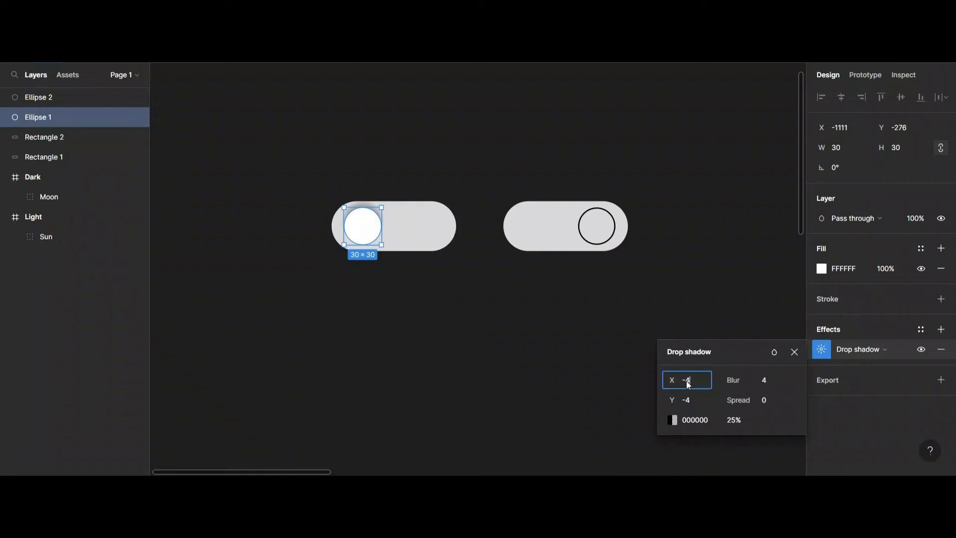
Try an X offset of -4 for the drop shadow, settling on X 4 with Y -4
click(688, 383)
text(-4)
key(Return)
click(687, 381)
key(Return)
click(687, 398)
text(-4)
key(Return)
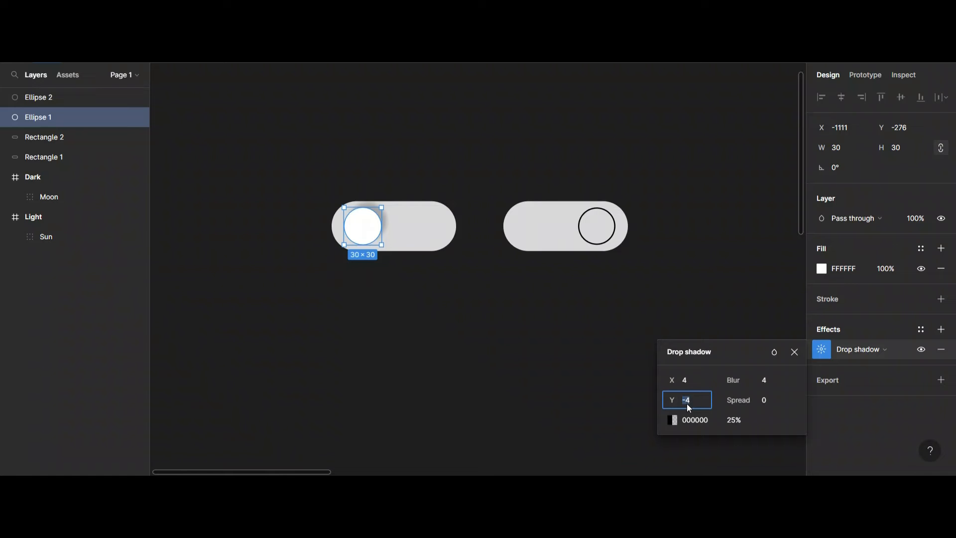
Try different vertical offsets for the circle's drop shadow and settle on Y 1
key(Down)
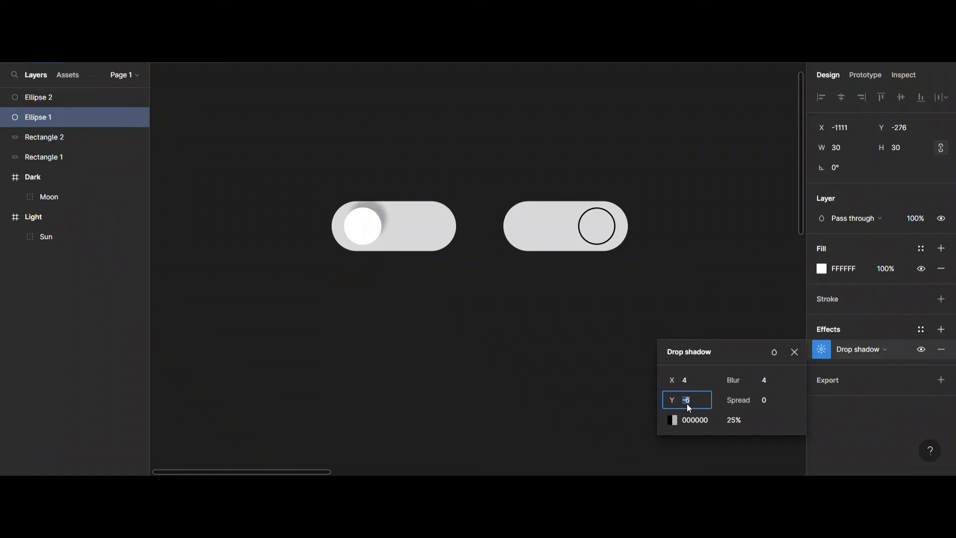
key(Up)
key(Up)
key(Up)
key(Up)
key(Up)
key(Up)
key(Up)
key(Up)
key(Up)
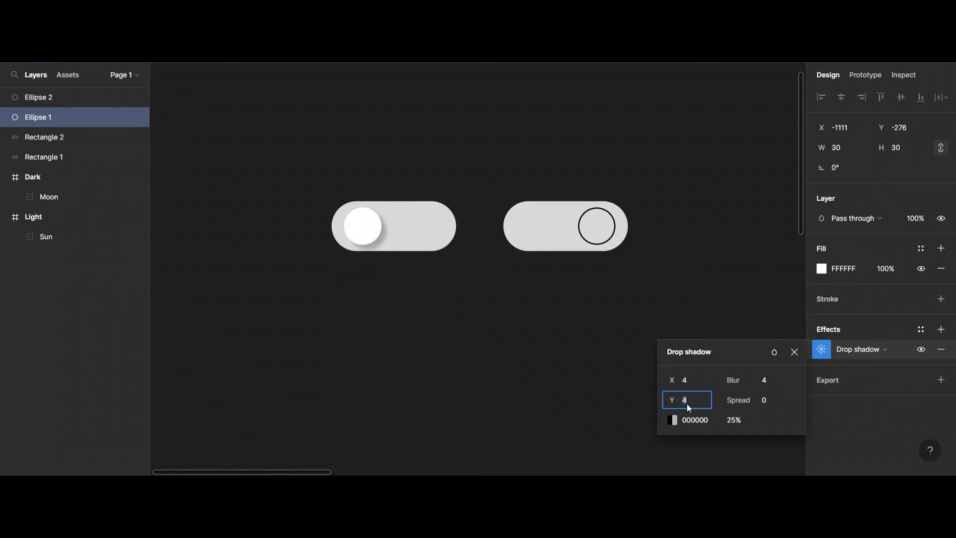
key(Down)
key(Down)
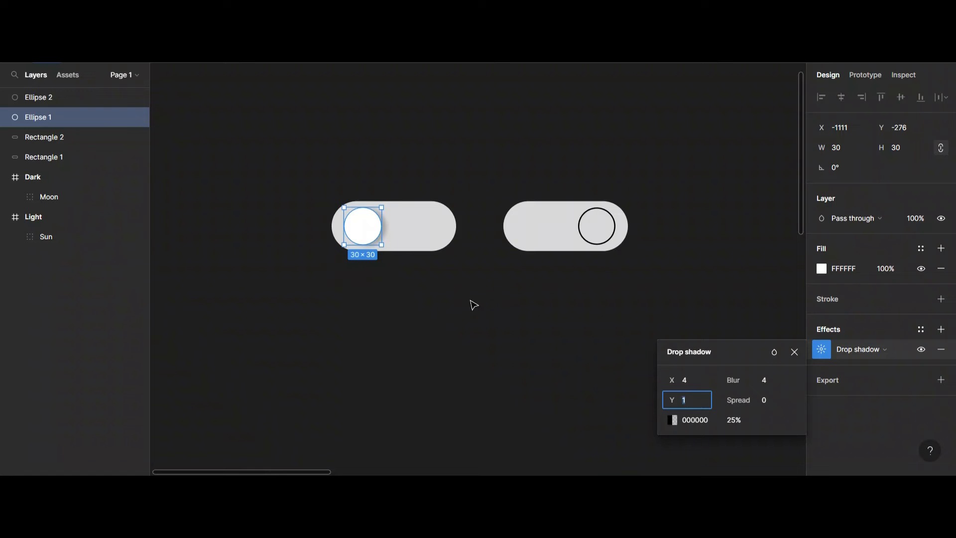
click(421, 294)
Change the drop shadow colour of the first pill's circle to dark grey 1F1F1F
click(375, 232)
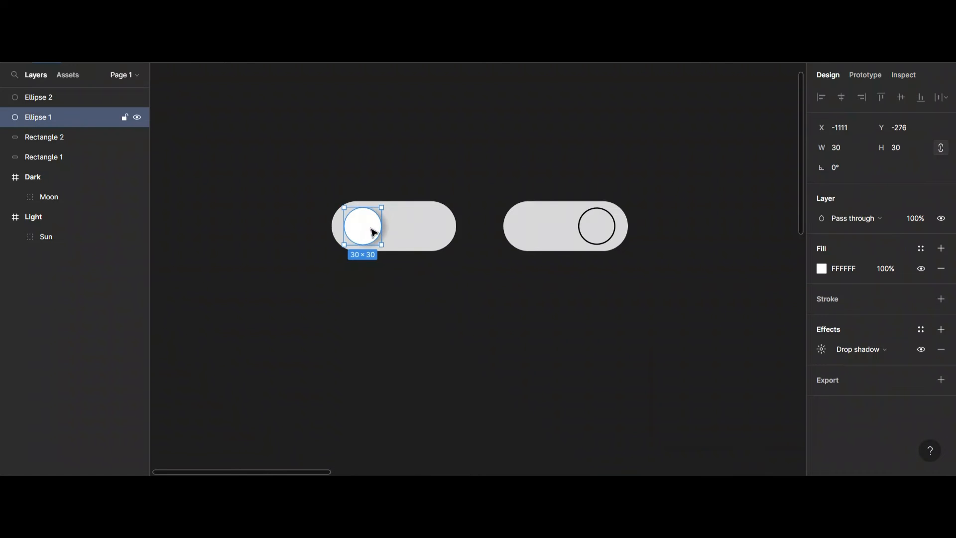
click(822, 350)
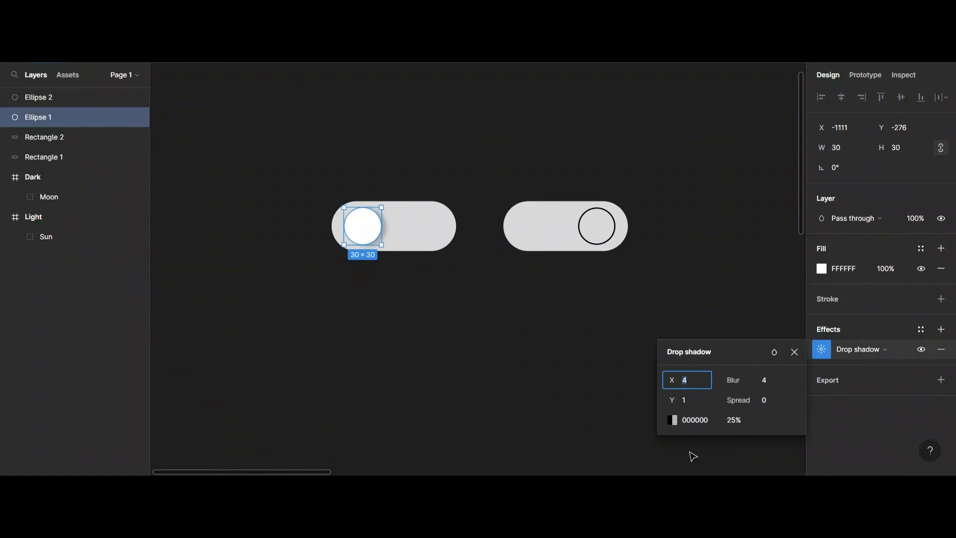
click(672, 421)
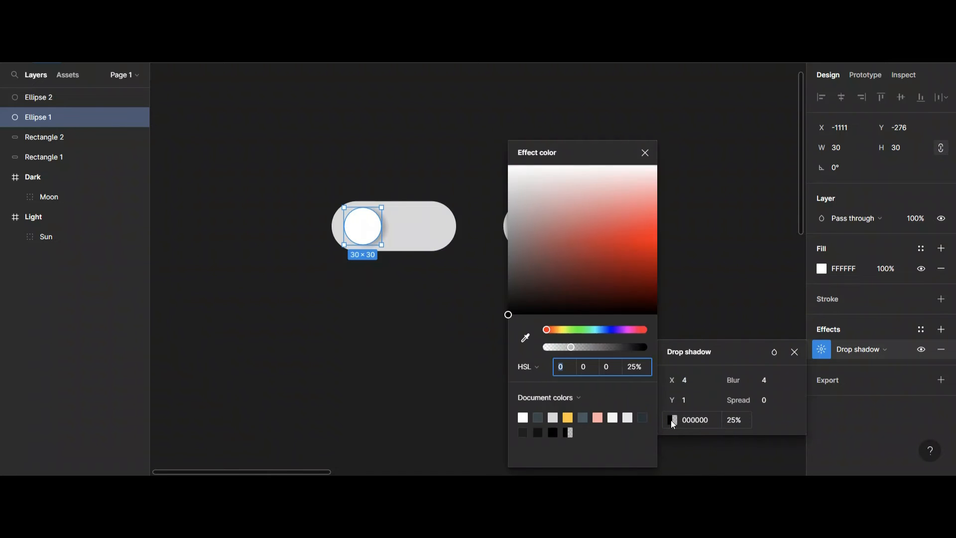
drag(508, 315, 508, 297)
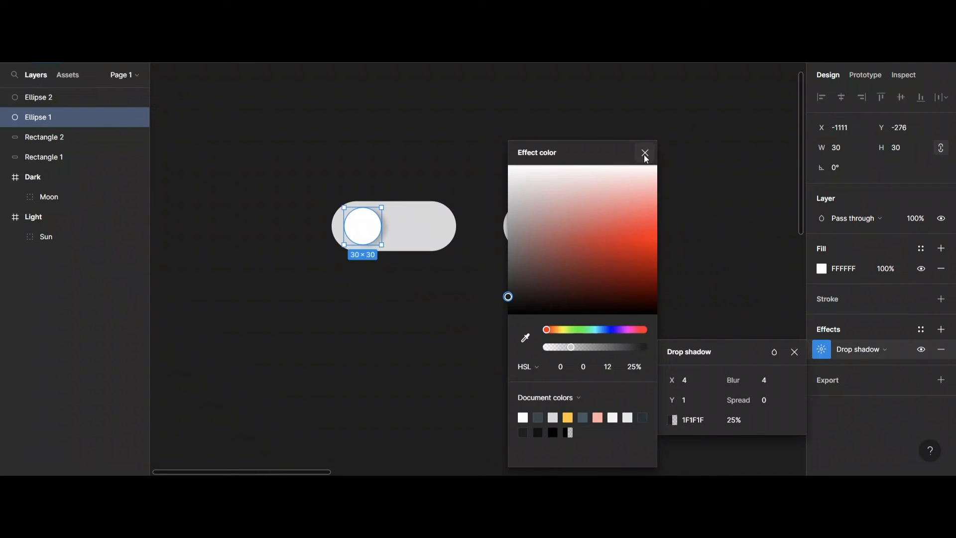
Increase the blur of the circle's drop shadow to 8 and close the effect settings
click(772, 385)
key(Up)
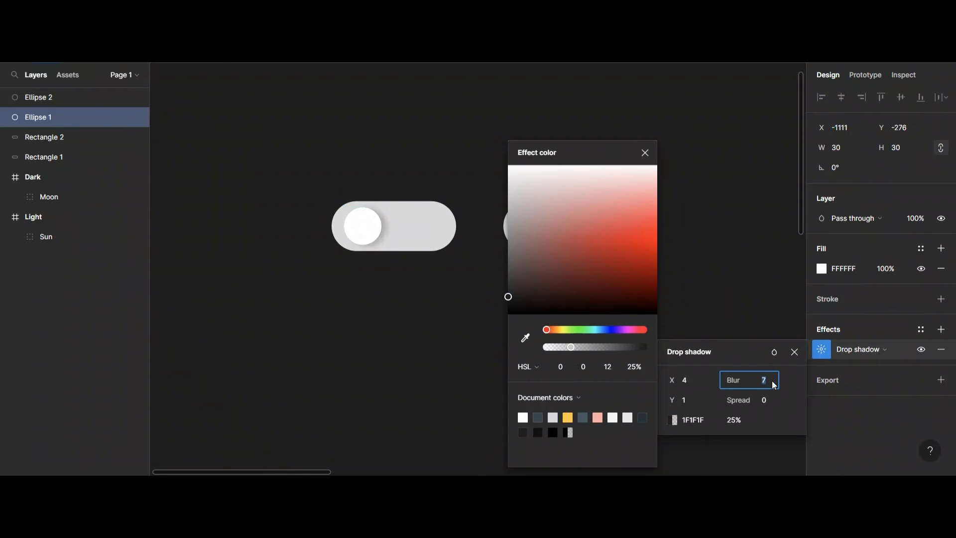
key(Up)
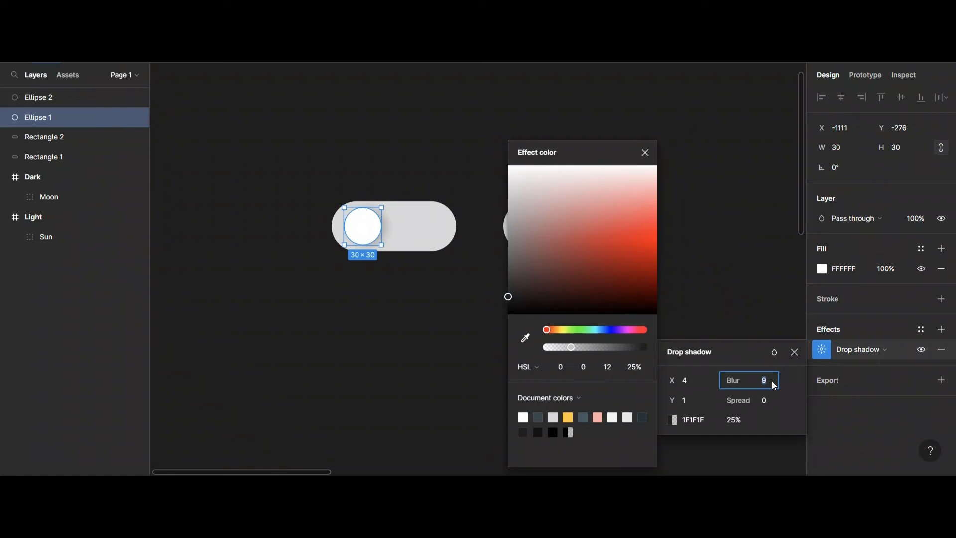
key(Down)
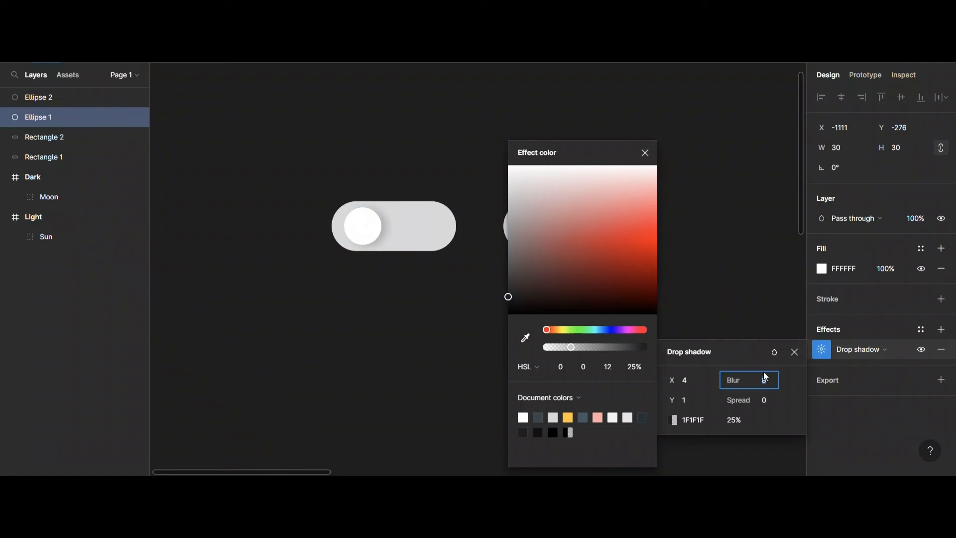
click(645, 153)
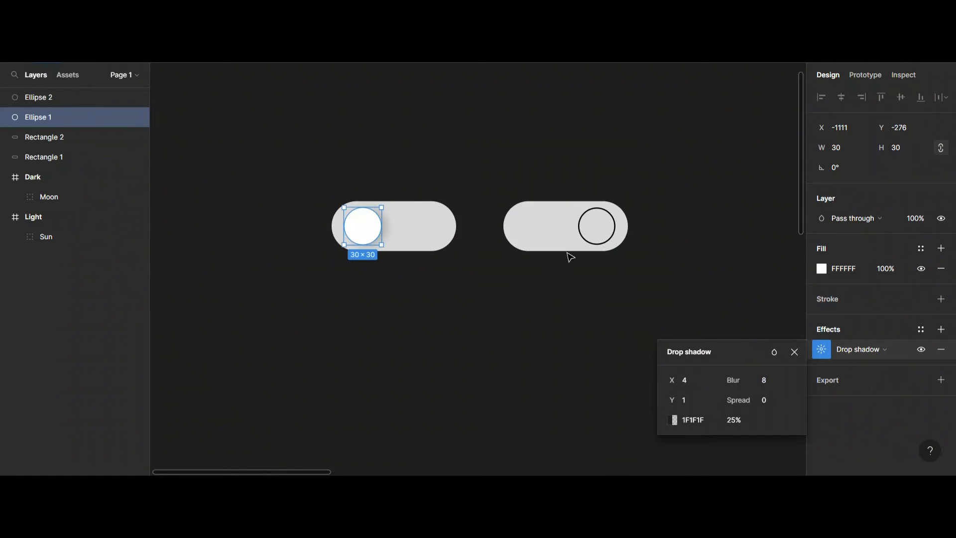
click(821, 352)
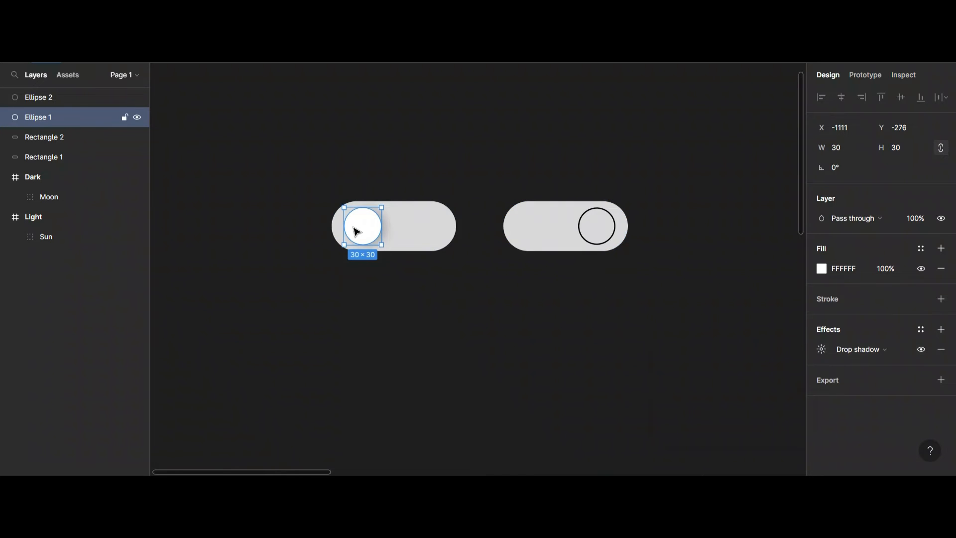
Duplicate the first pill's white shadowed circle and replace the outlined circle in the second pill with the copy
key(ctrl+d)
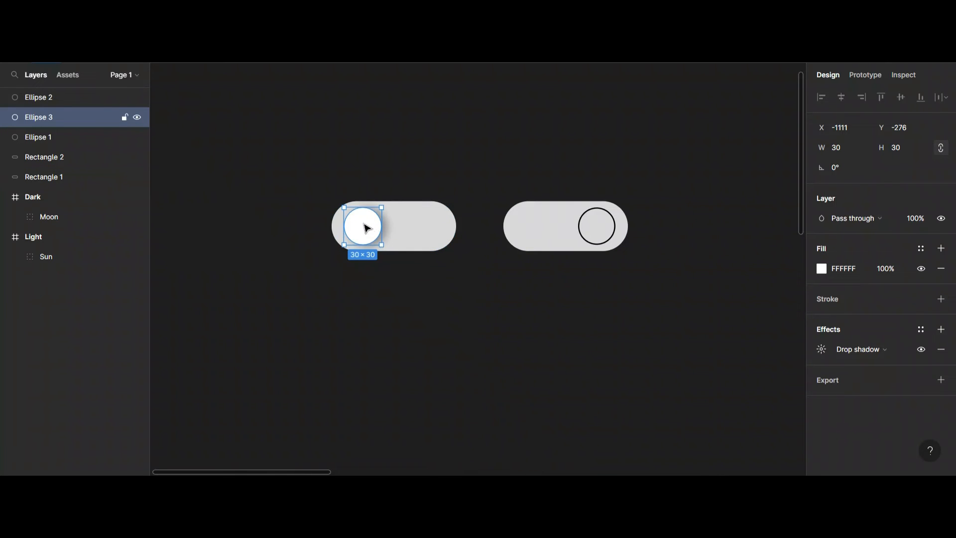
key(Delete)
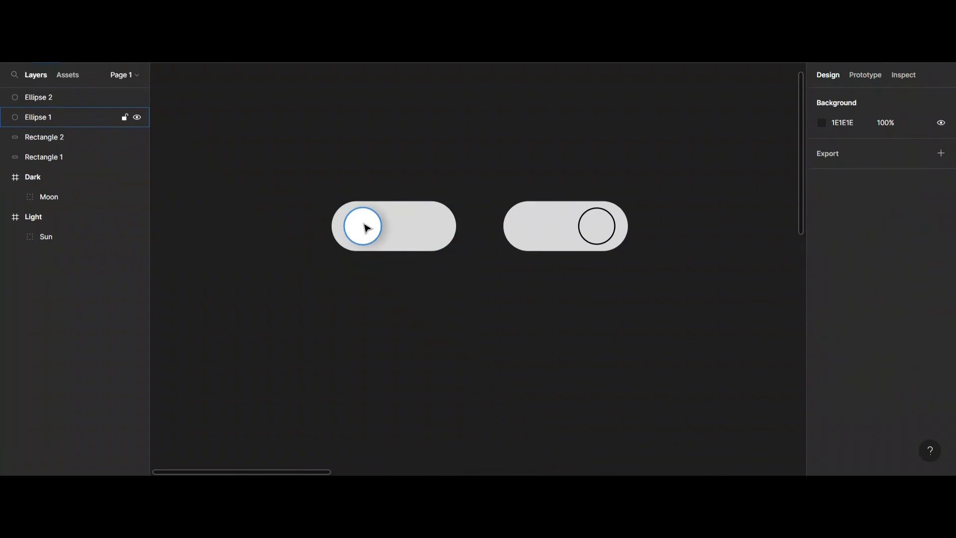
click(596, 232)
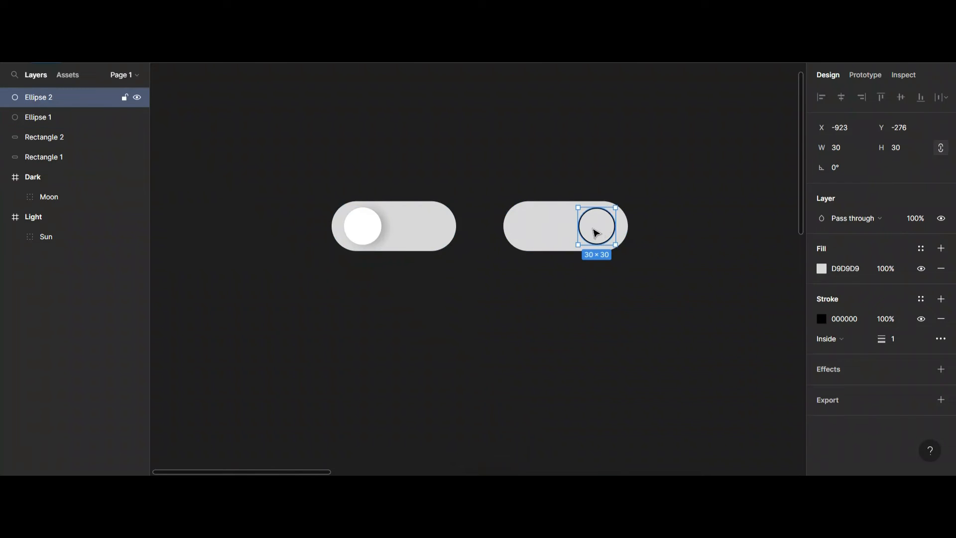
key(ctrl+shift+r)
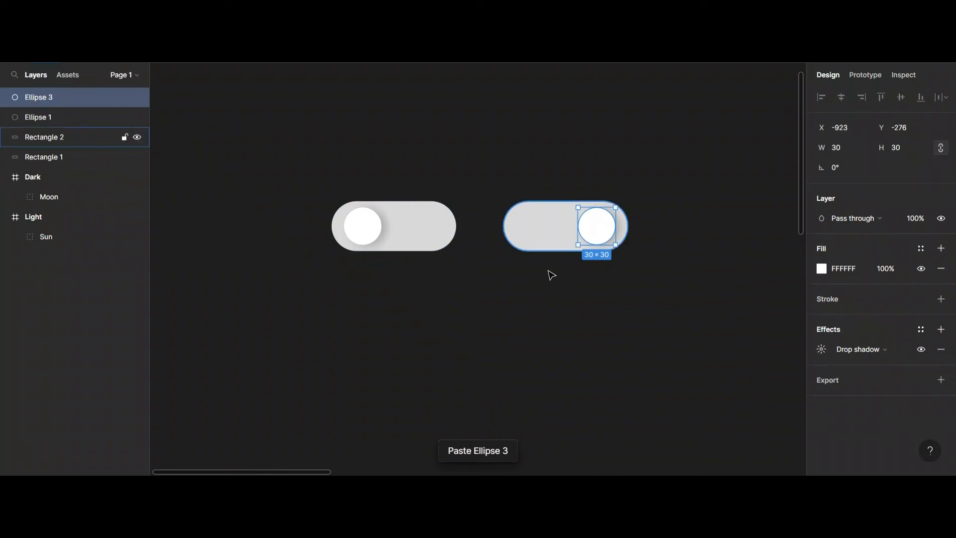
click(511, 272)
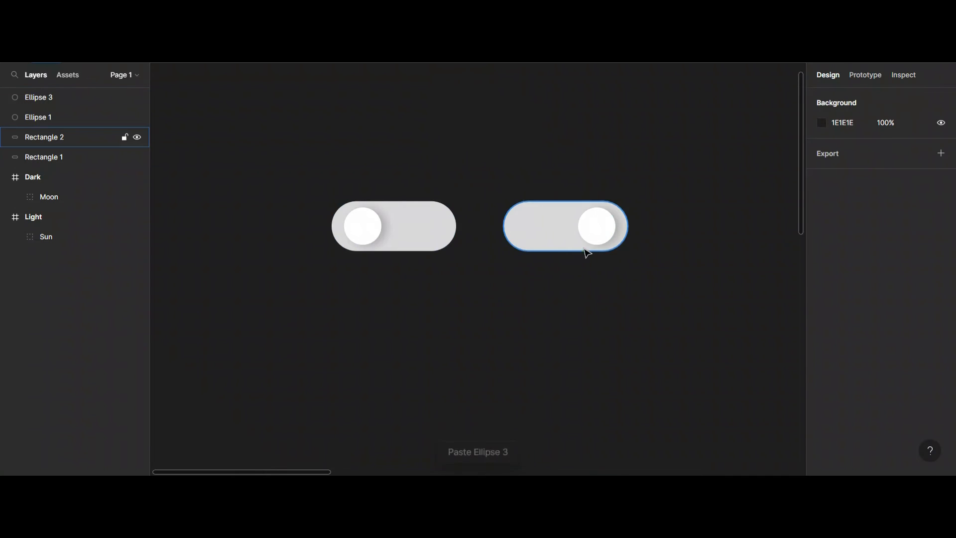
Change the second pill's fill to bright green 6BFD46
click(532, 227)
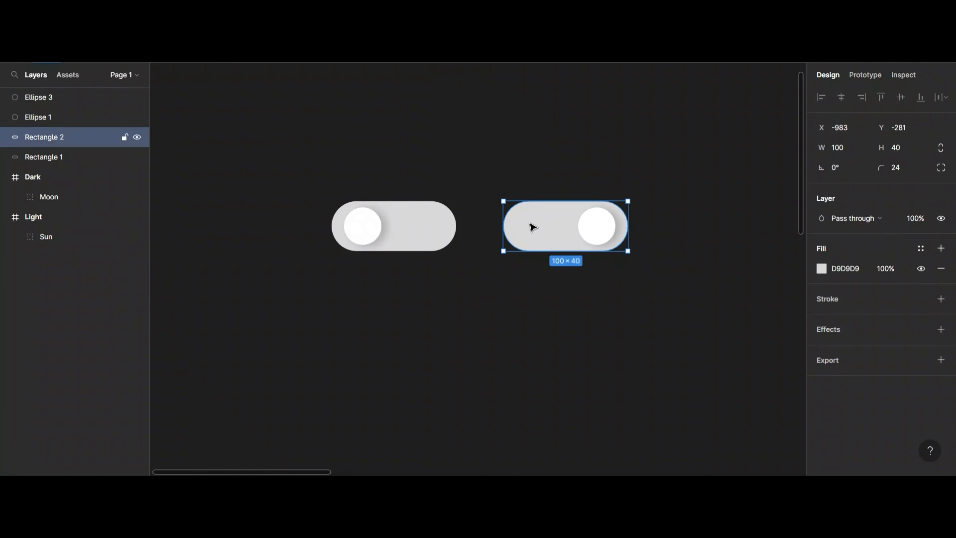
click(921, 254)
click(847, 251)
click(821, 269)
drag(696, 330, 726, 331)
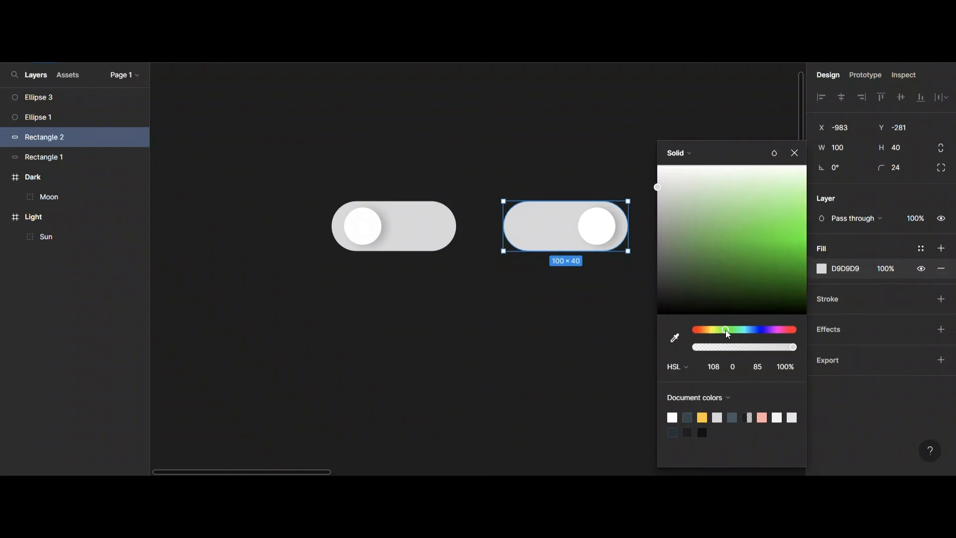
drag(659, 186, 803, 224)
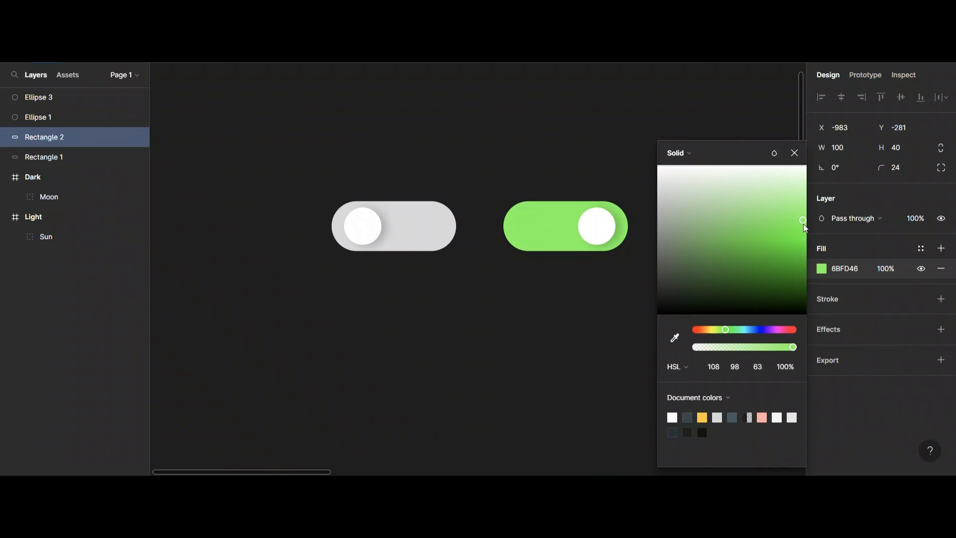
click(585, 297)
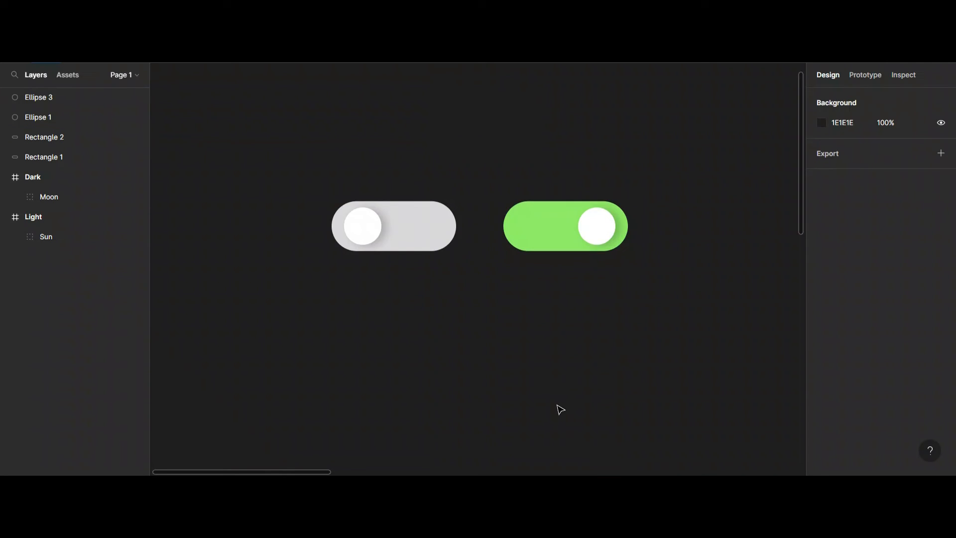
Wrap the grey pill and its circle in a frame and rename the frame Off
drag(304, 185, 468, 280)
right_click(397, 241)
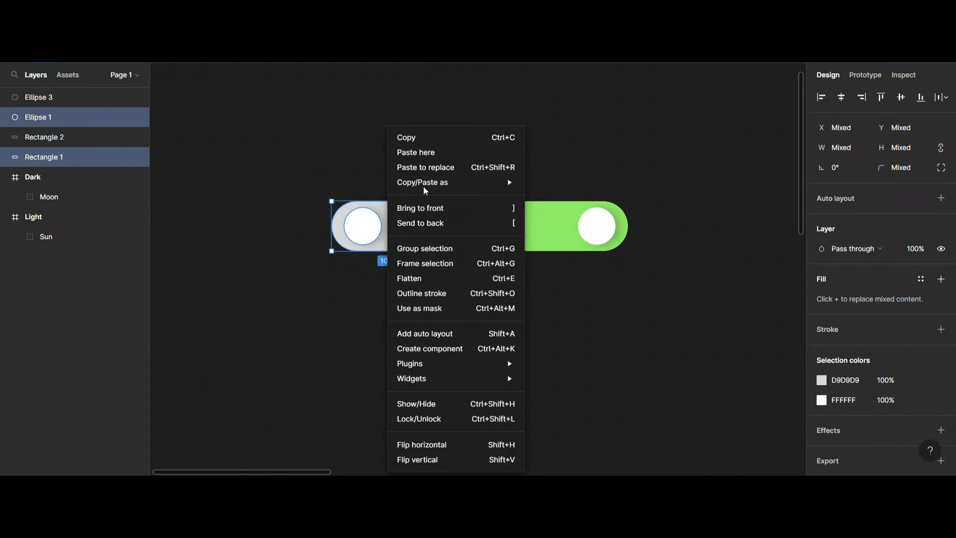
click(425, 263)
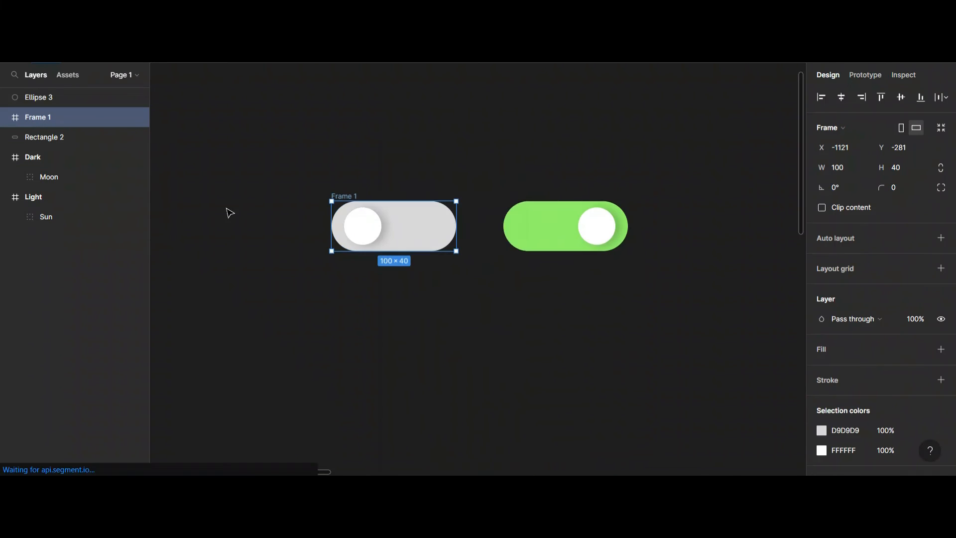
double_click(48, 116)
text(Off)
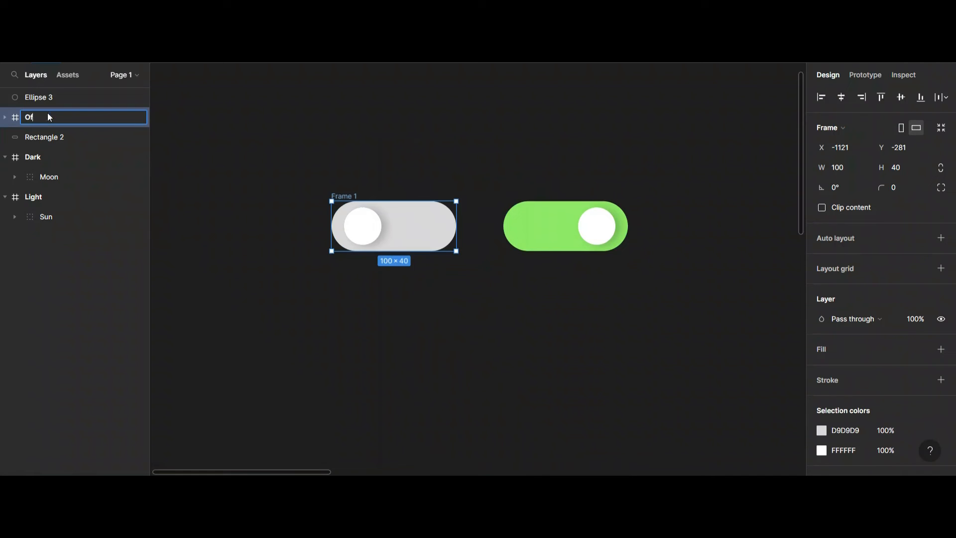
key(Return)
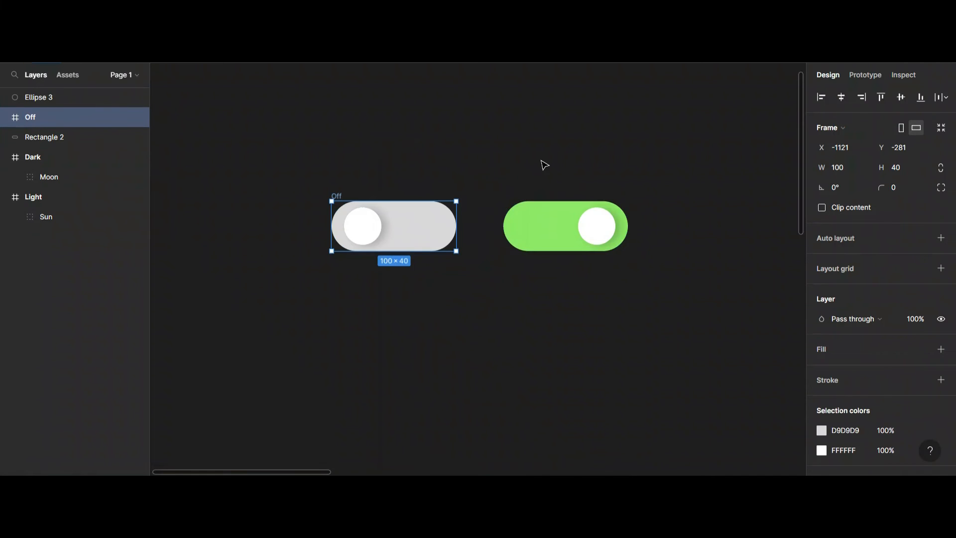
Wrap the green pill and its white circle in a frame and rename the frame On
click(493, 171)
drag(481, 167, 656, 269)
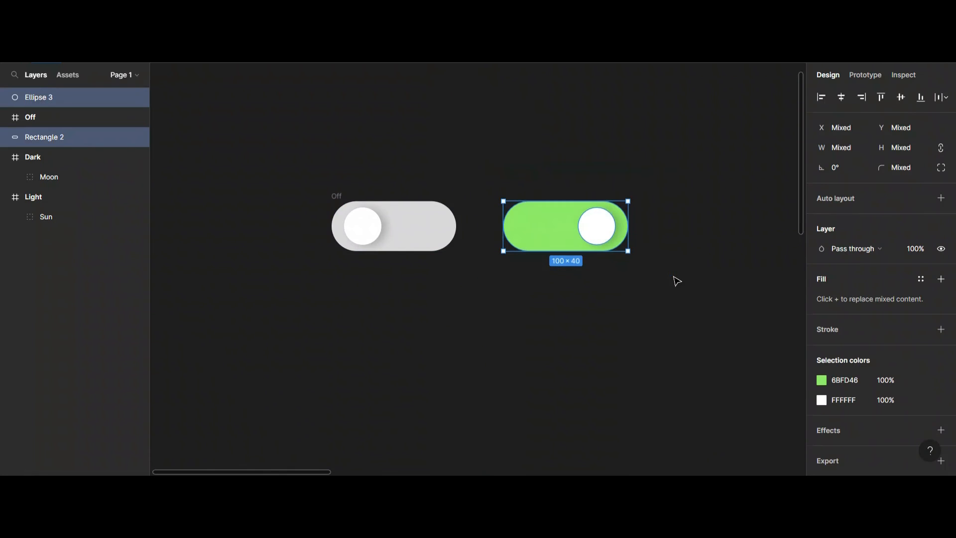
right_click(565, 227)
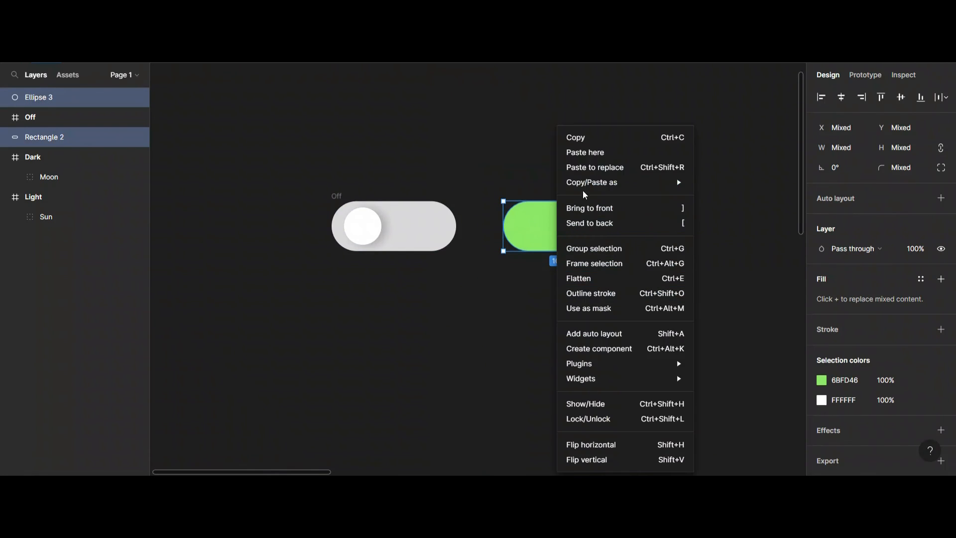
click(594, 264)
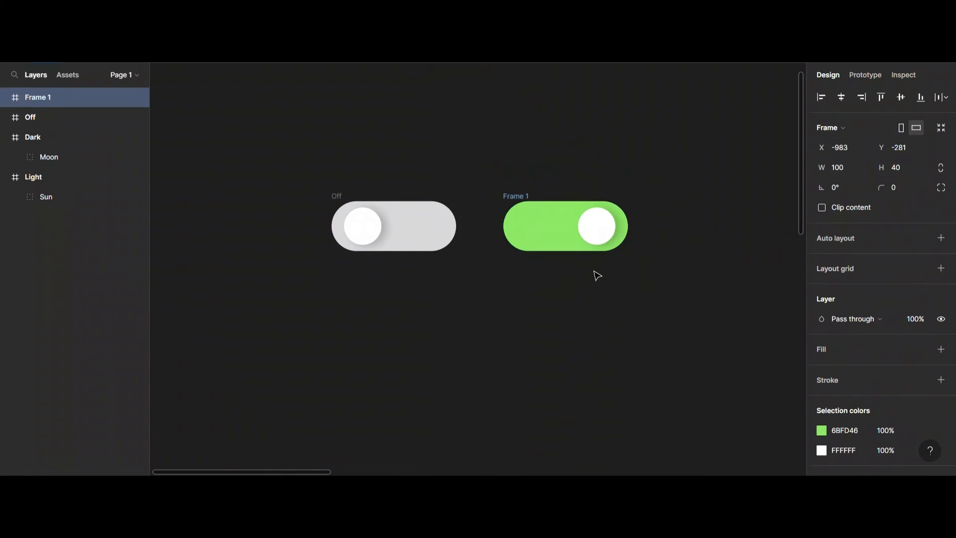
double_click(51, 97)
key(Return)
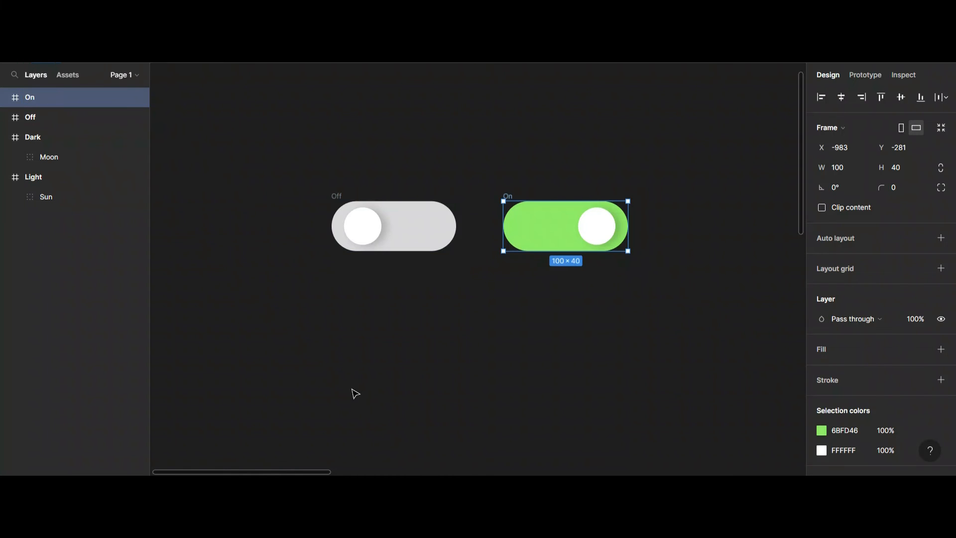
Move the On toggle into the Dark screen, centered horizontally below the moon
key(minus)
drag(496, 310, 295, 283)
click(321, 221)
drag(323, 226, 726, 279)
drag(703, 322, 721, 419)
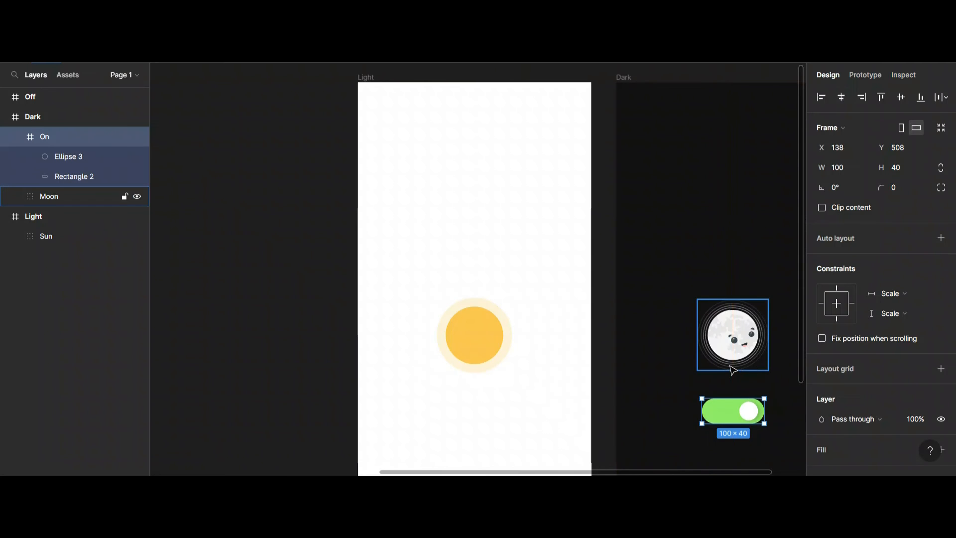
Set the vertical spacing between the moon and the On toggle to 48
shift+click(734, 370)
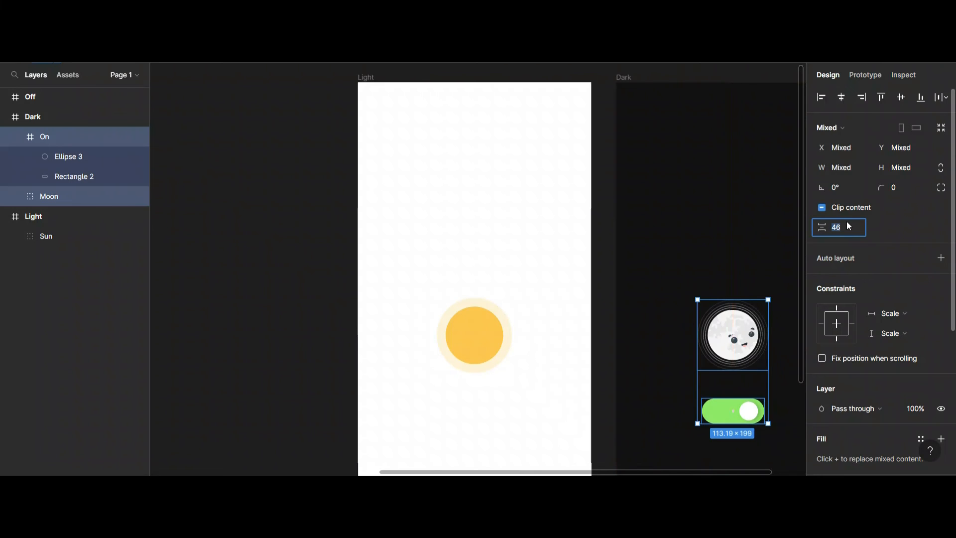
text(48)
key(Return)
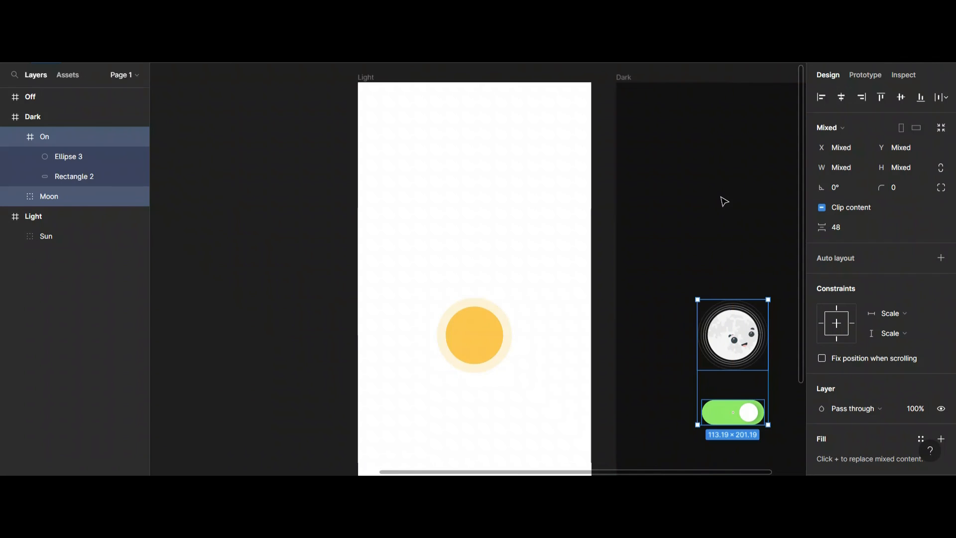
click(724, 201)
Move the Off toggle into the Light screen, centered horizontally below the sun
drag(299, 278, 721, 297)
click(203, 174)
drag(235, 203, 730, 329)
drag(697, 423, 333, 305)
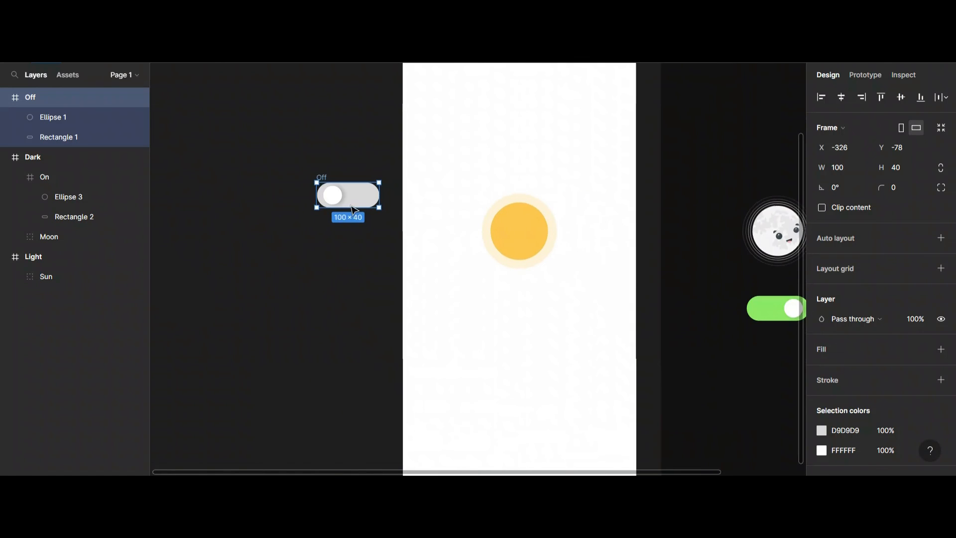
drag(366, 204, 529, 315)
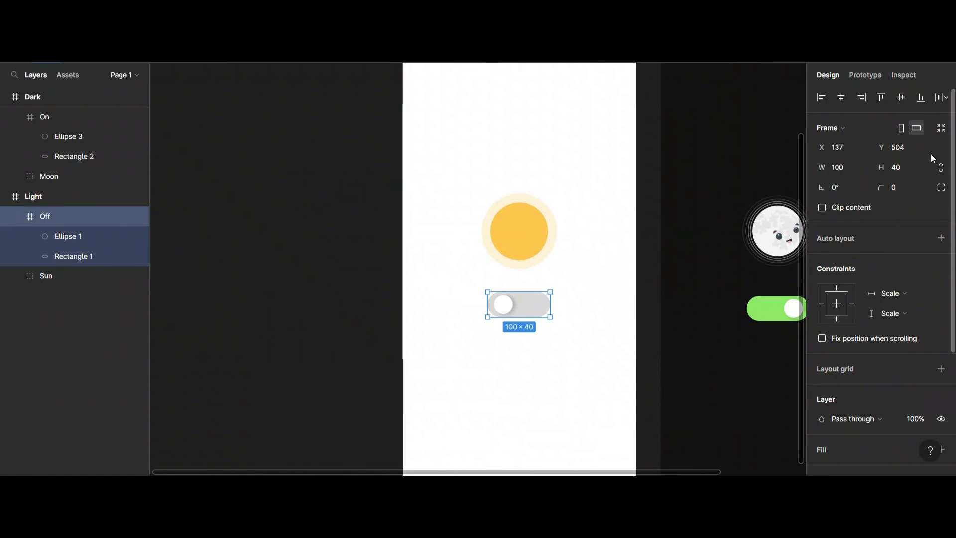
Set the vertical spacing between the sun and the Off toggle to 48
shift+click(527, 241)
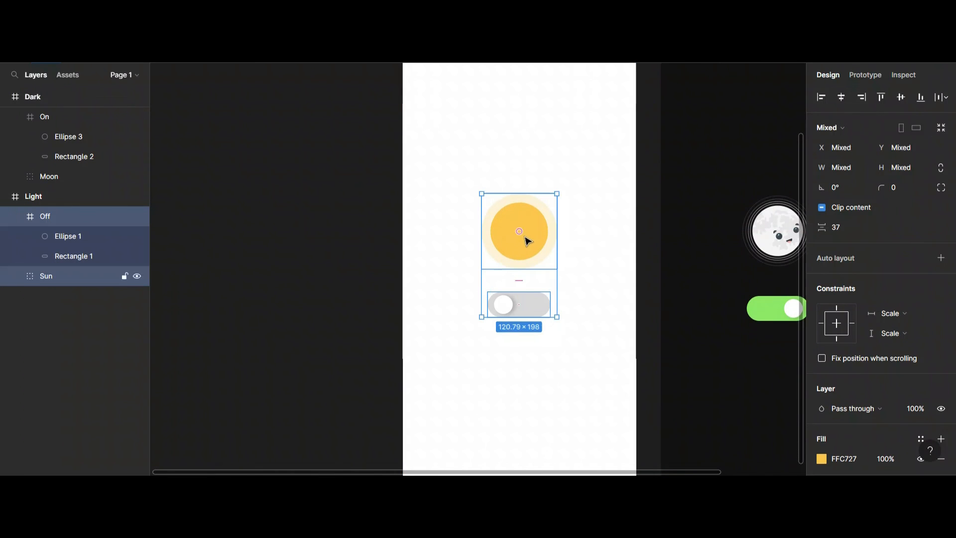
click(836, 227)
text(4)
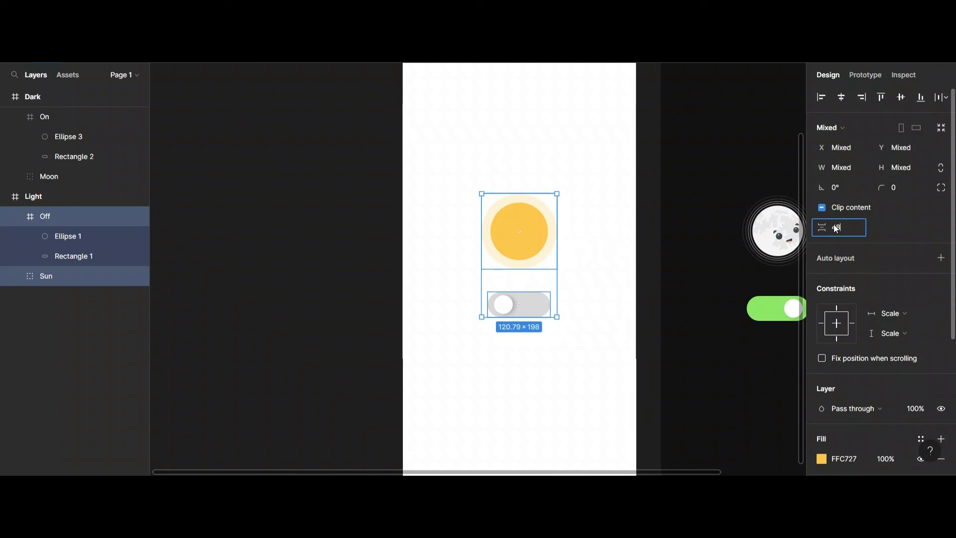
text(8)
key(Return)
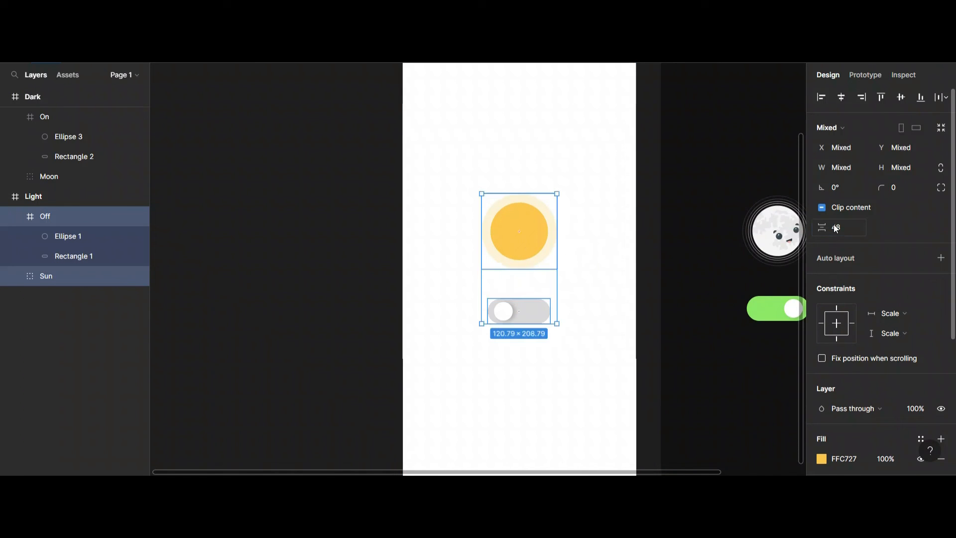
click(648, 332)
Add a prototype connection from the Off toggle's white circle to the Dark screen that navigates on tap
key(minus)
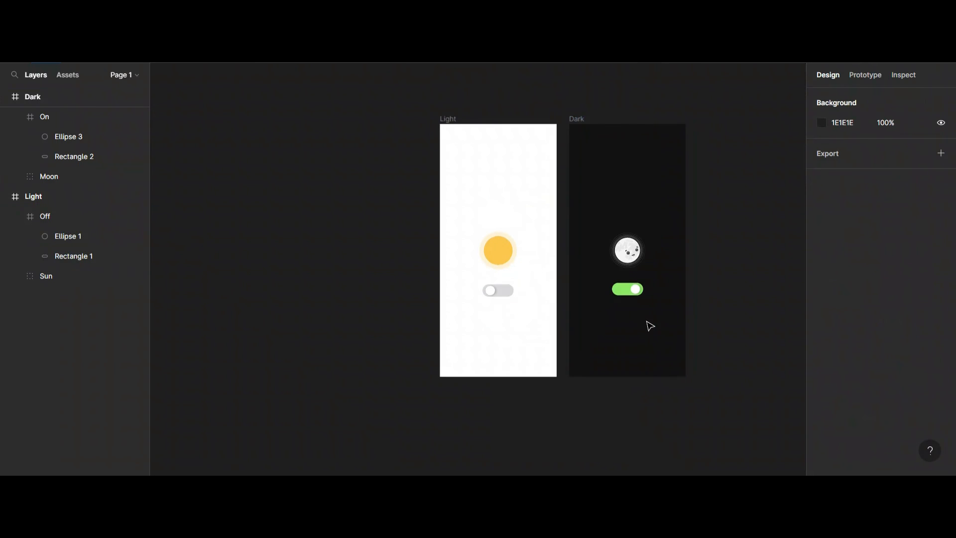
drag(666, 258, 576, 314)
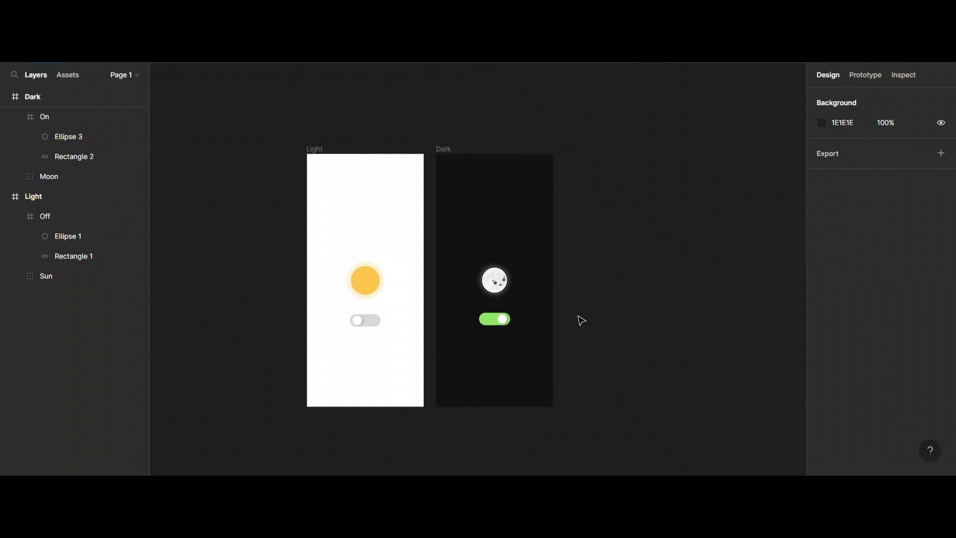
click(875, 77)
click(362, 320)
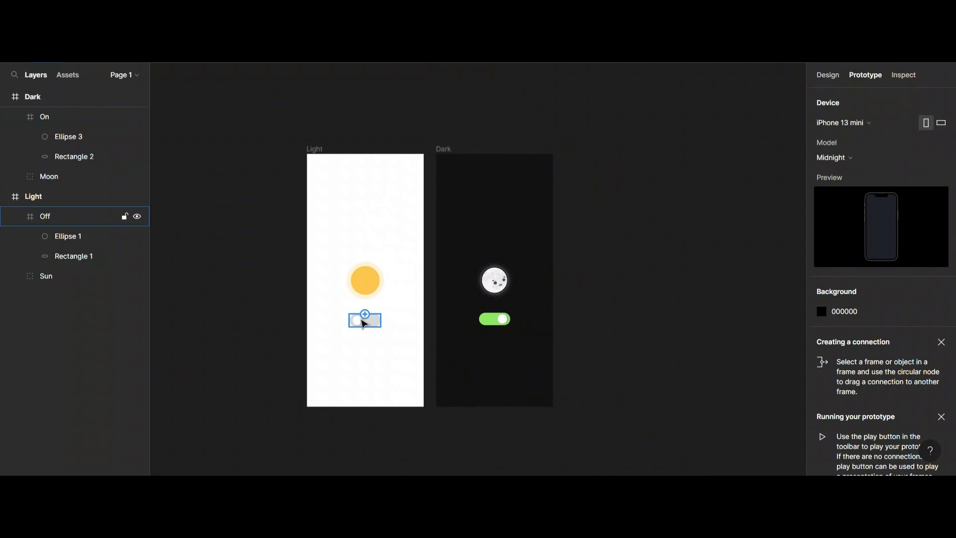
double_click(361, 323)
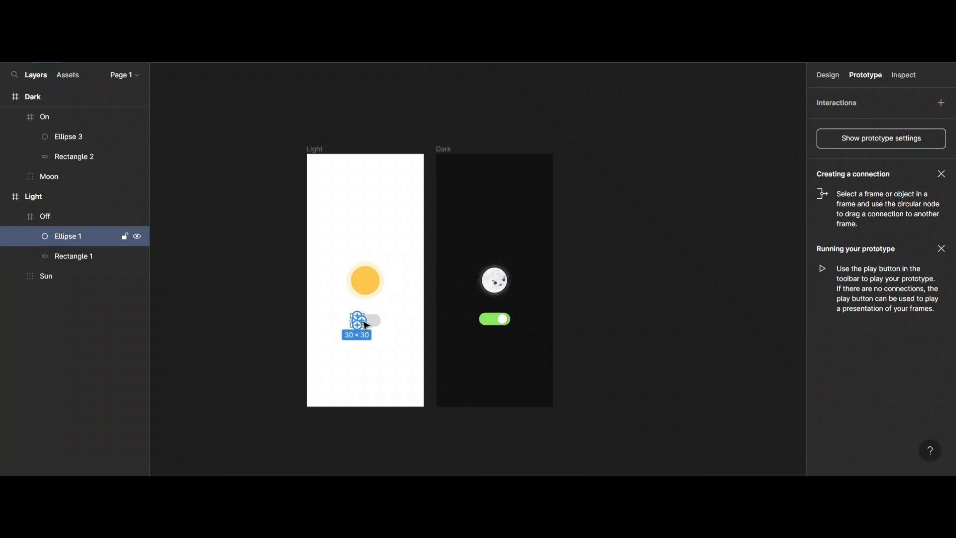
drag(366, 324, 456, 312)
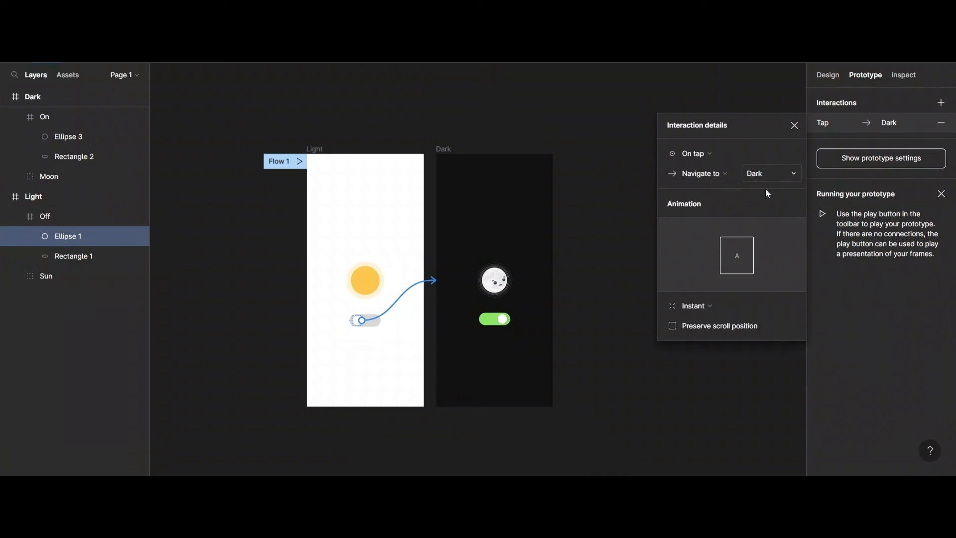
Set the connection's animation to Smart animate with Ease in and out over 1000 ms and close the interaction details
click(696, 306)
click(704, 339)
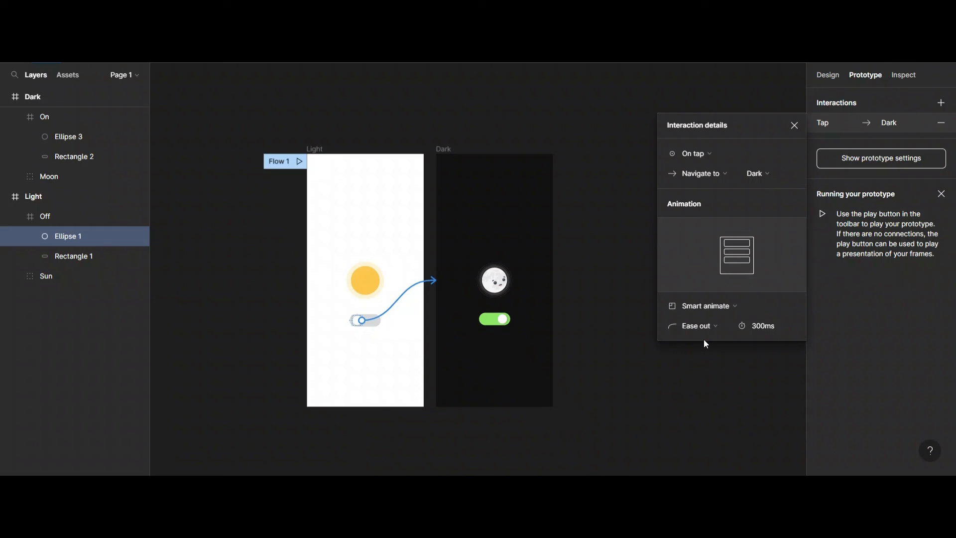
click(772, 326)
text(1000)
click(693, 327)
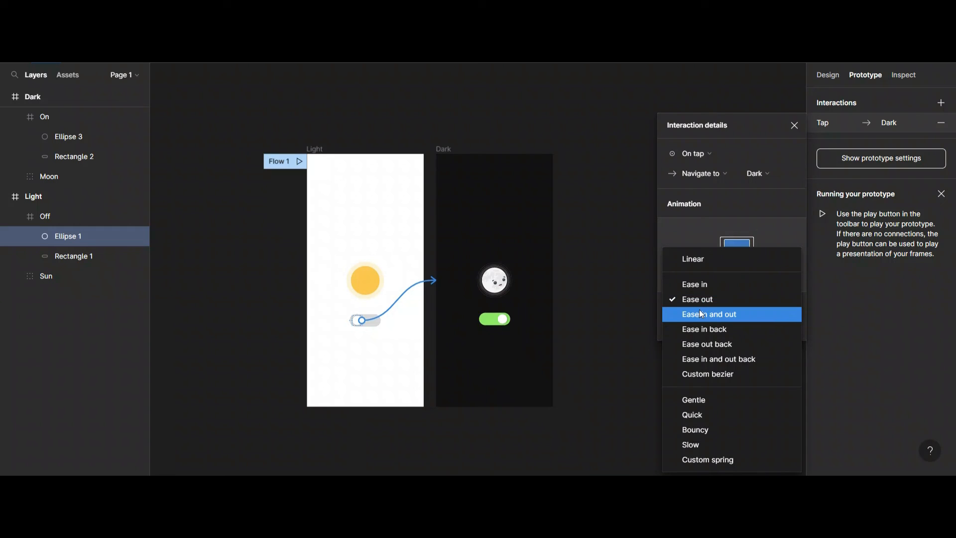
click(702, 313)
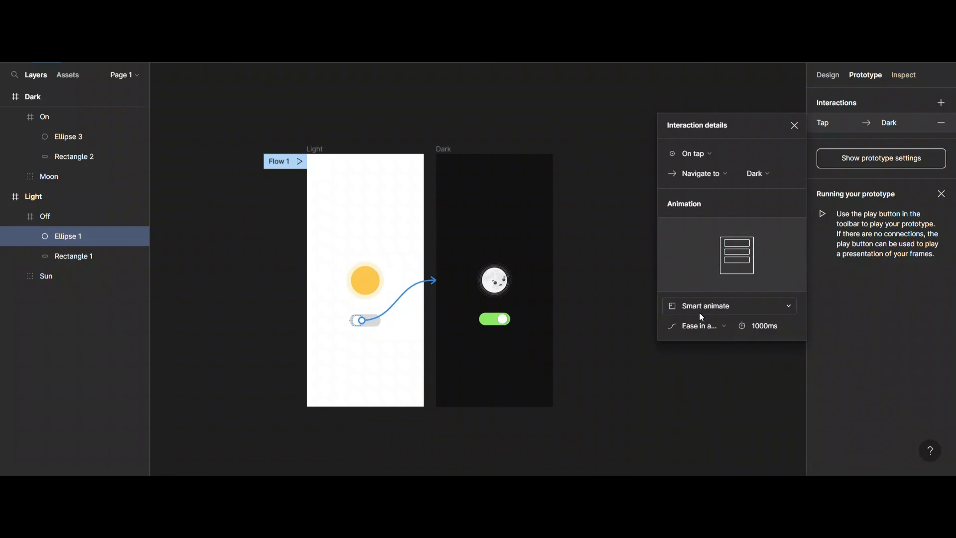
click(795, 125)
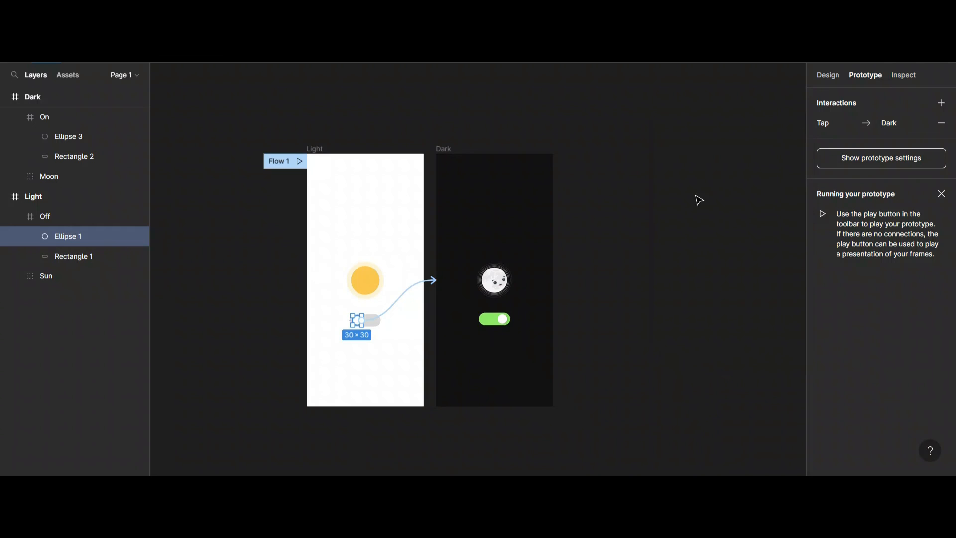
Add a prototype connection from the On toggle's white circle back to the Light screen and close the interaction details
click(507, 324)
click(505, 323)
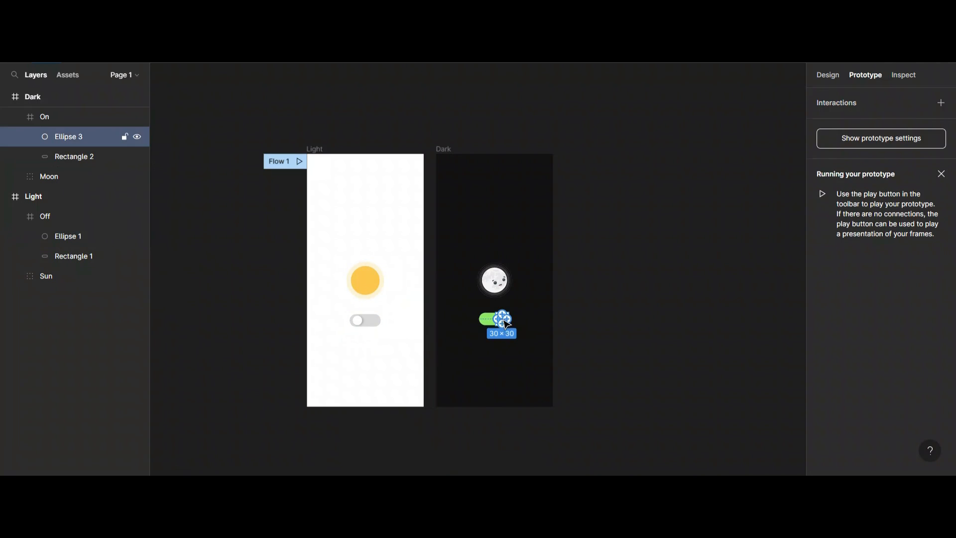
drag(512, 319, 393, 284)
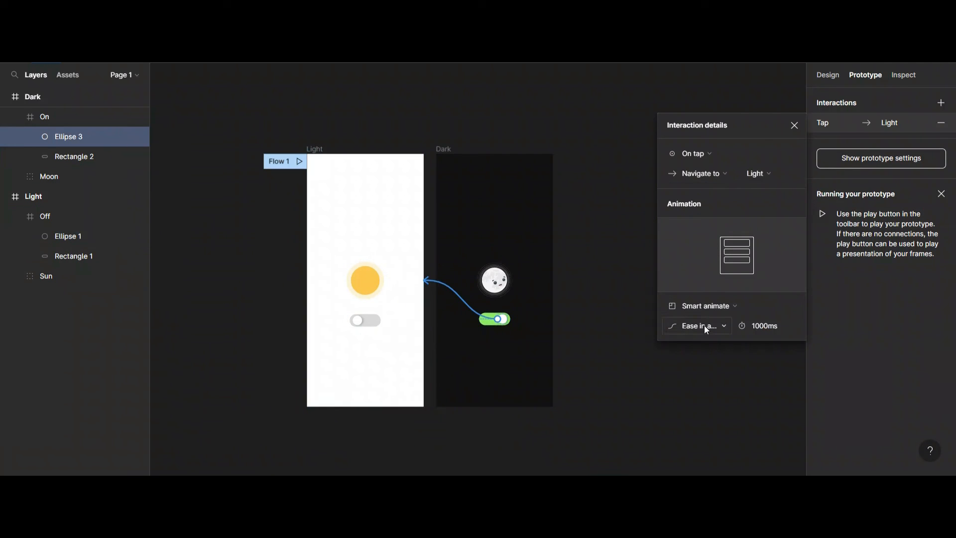
click(795, 126)
click(605, 115)
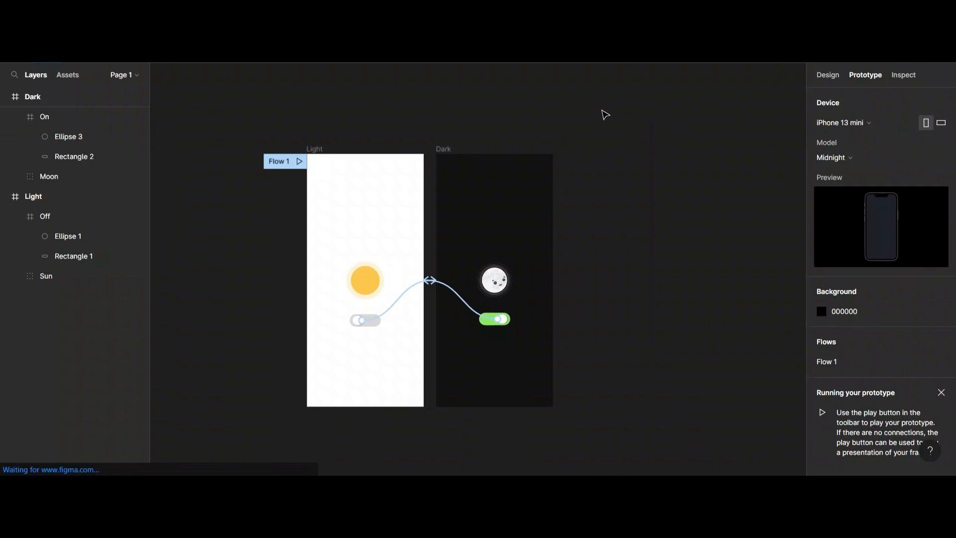
Play Flow 1 and tap the toggle circles to test switching between the Light and Dark screens
click(297, 161)
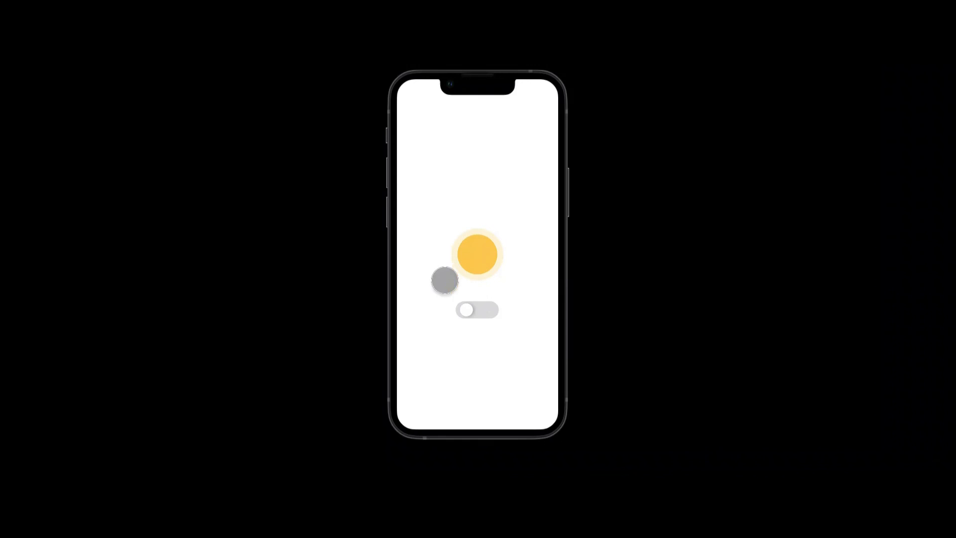
click(469, 311)
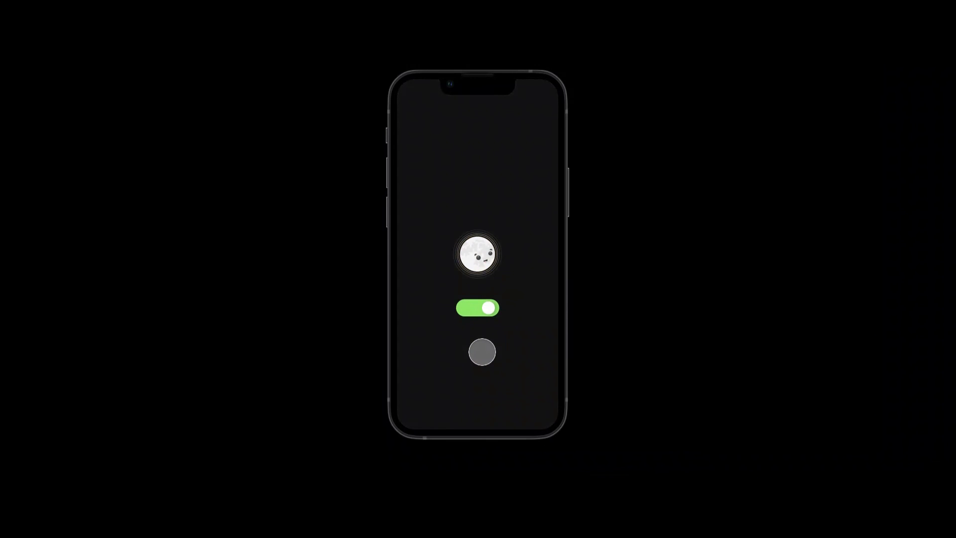
click(486, 307)
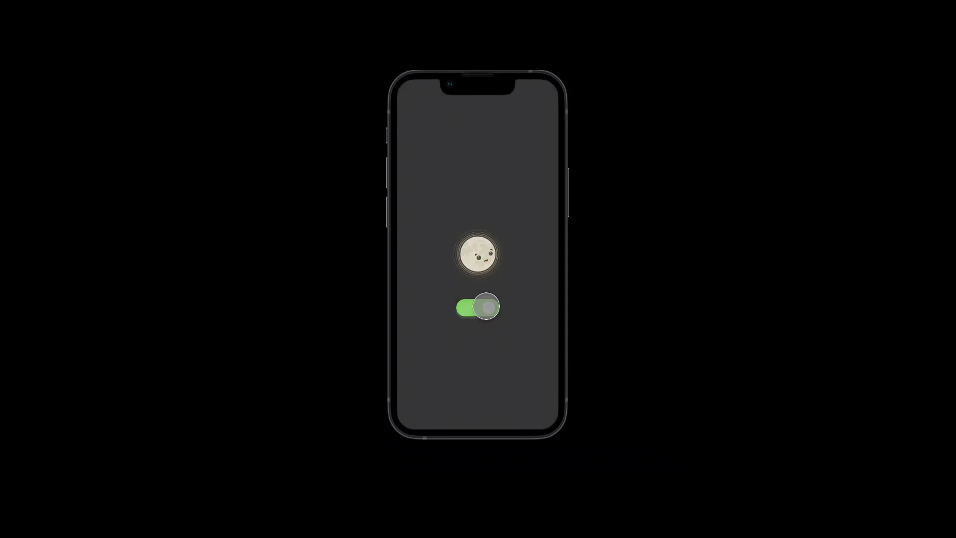
click(473, 313)
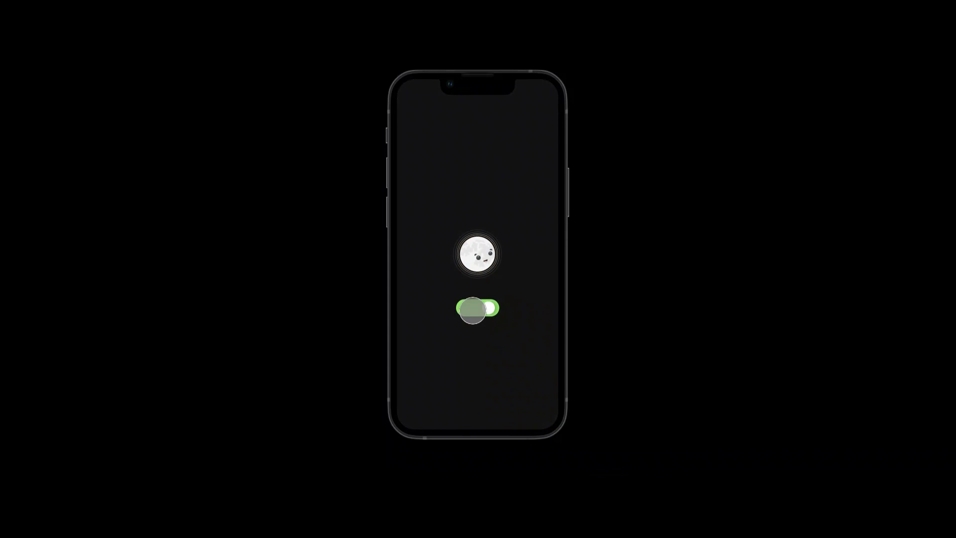